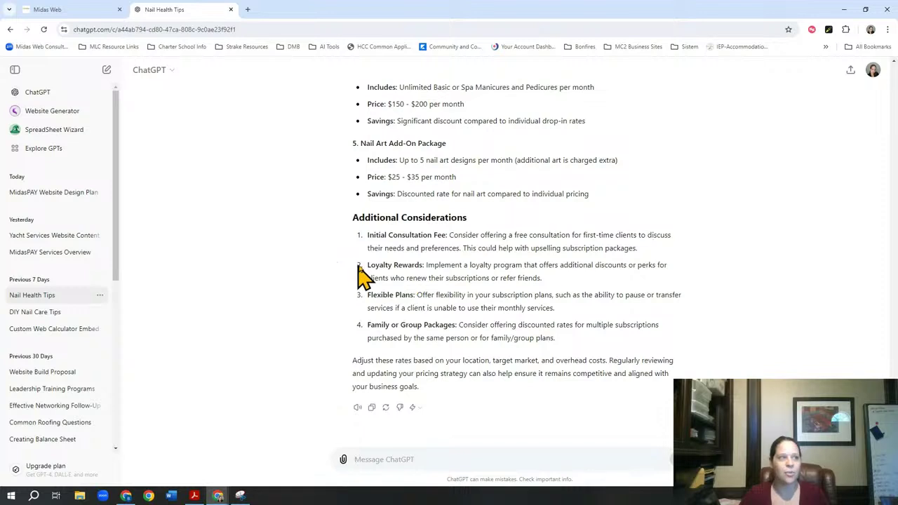
- Send the prompt "great! i would like to build a loyalty program. please suggest some loyalty coupons or sales I can do for my clients."
{"action": "left_click", "coordinate": [572, 281]}
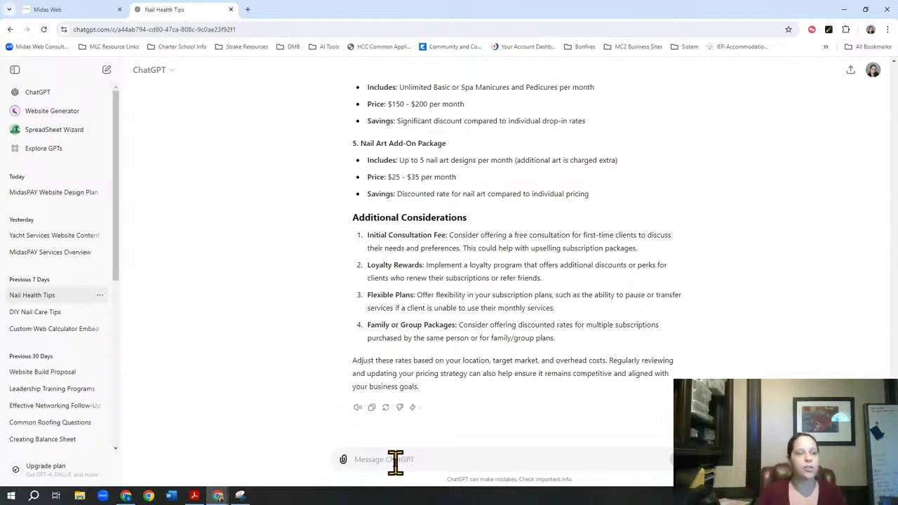
{"action": "scroll", "coordinate": [615, 295], "scroll_direction": "up", "scroll_amount": 15}
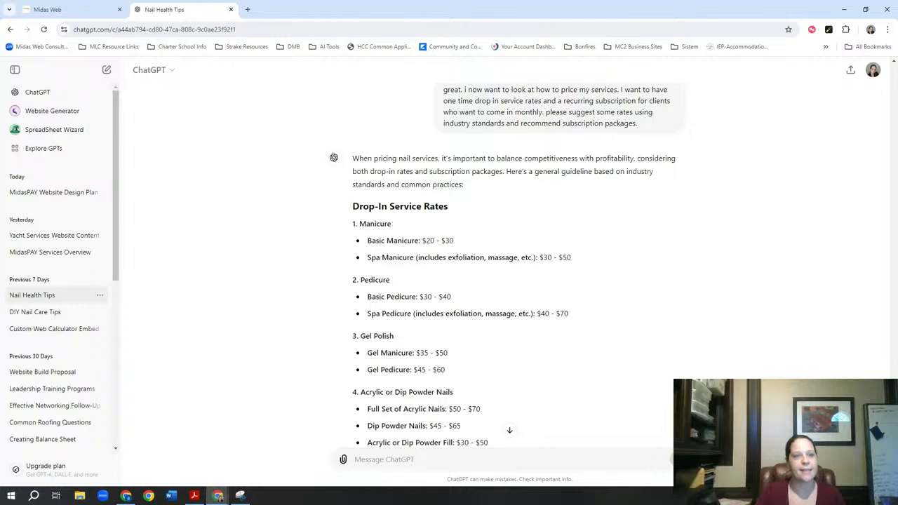
{"action": "scroll", "coordinate": [874, 70], "scroll_direction": "up", "scroll_amount": 10}
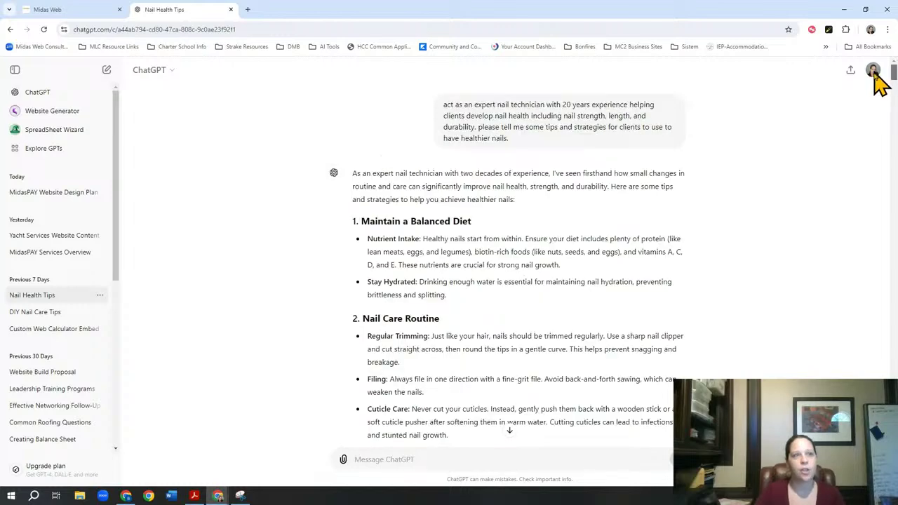
{"action": "scroll", "coordinate": [537, 370], "scroll_direction": "down", "scroll_amount": 20}
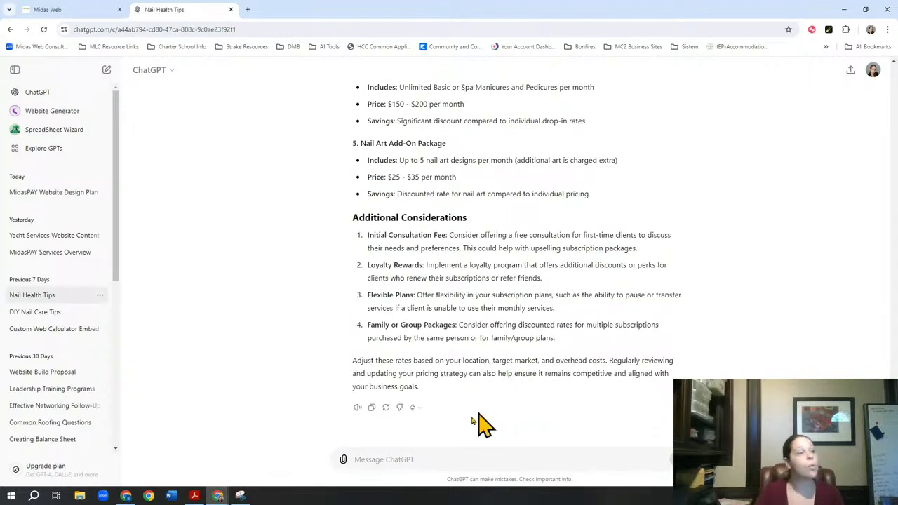
{"action": "left_click", "coordinate": [427, 459]}
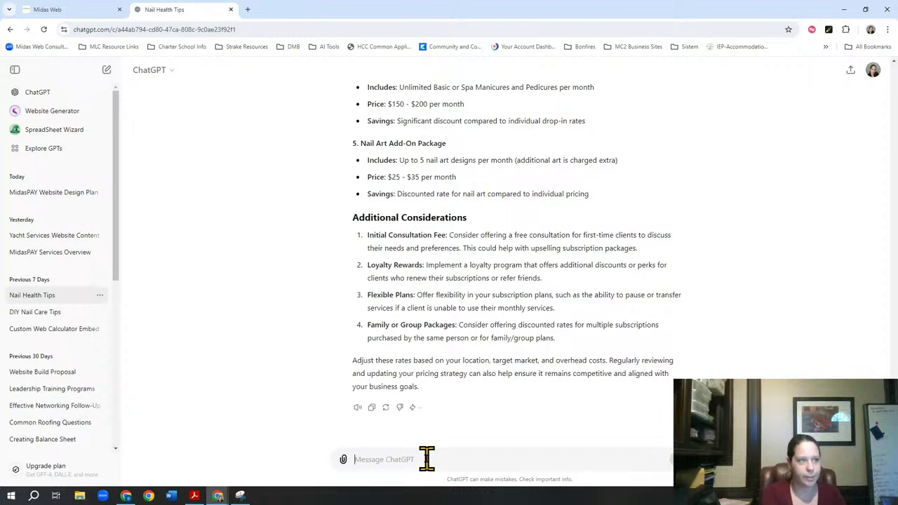
{"action": "type", "text": "g"}
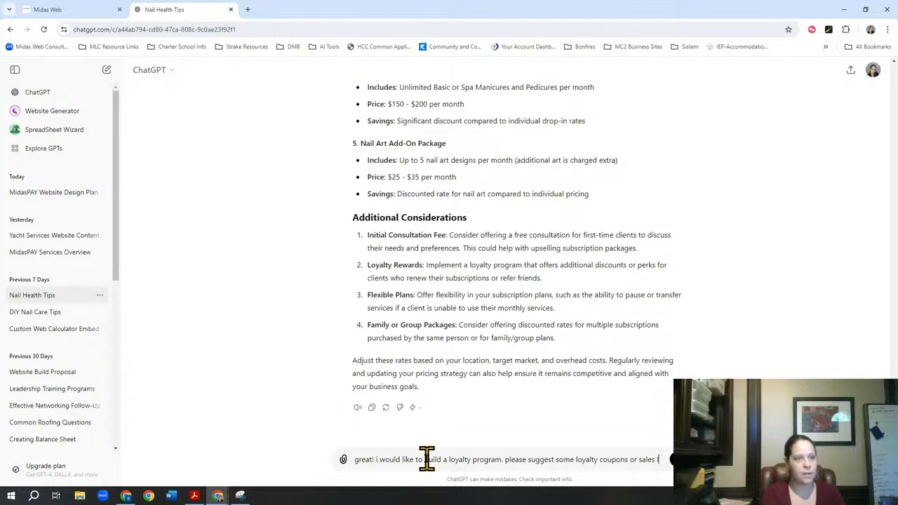
{"action": "type", "text": "can do for my clien"}
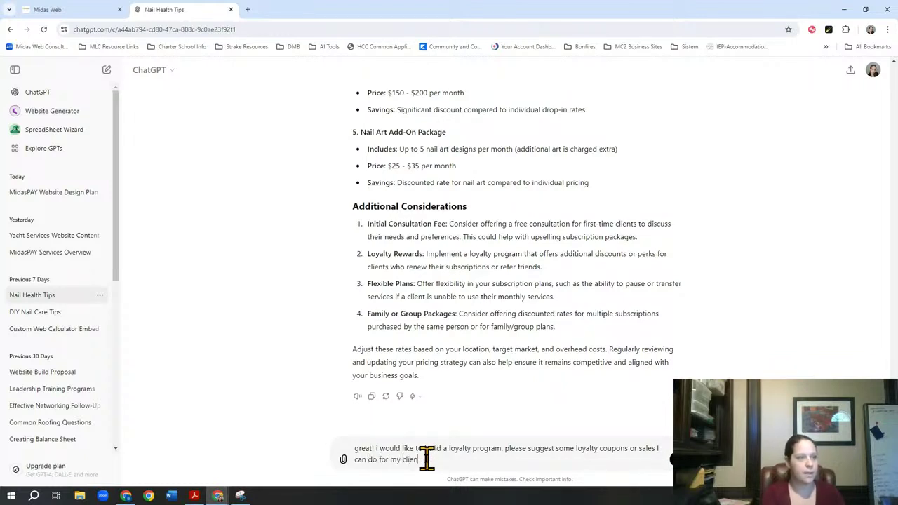
{"action": "type", "text": "ts."}
{"action": "key", "text": "Return"}
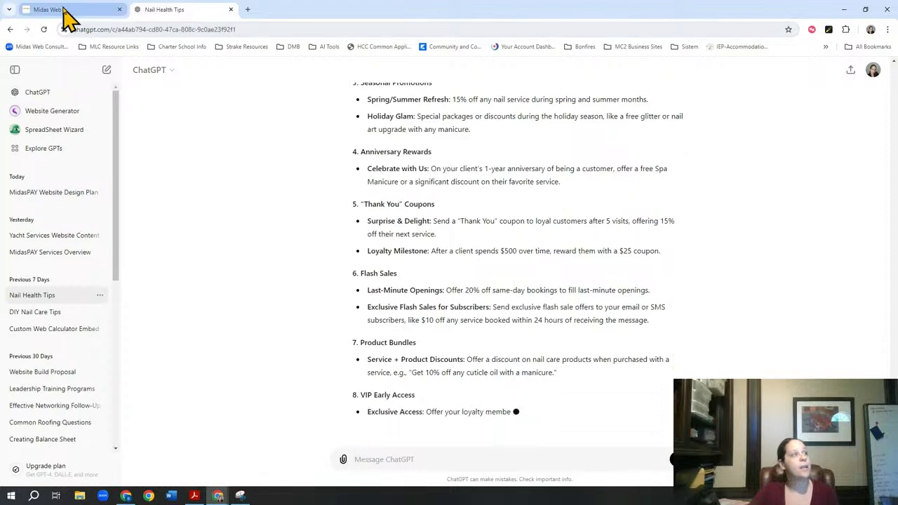
- Switch to Midas Web and start a new marketing email from the Email Marketing Templates library
{"action": "left_click", "coordinate": [63, 10]}
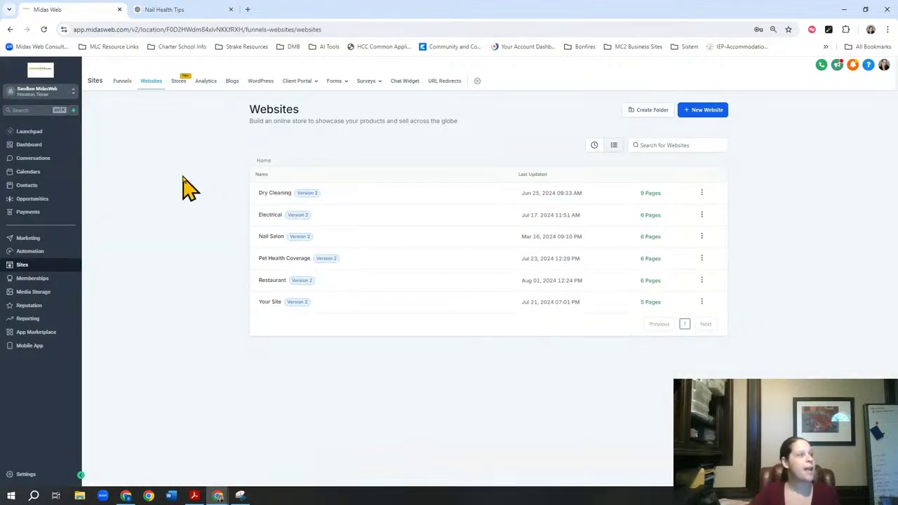
{"action": "left_click", "coordinate": [35, 239]}
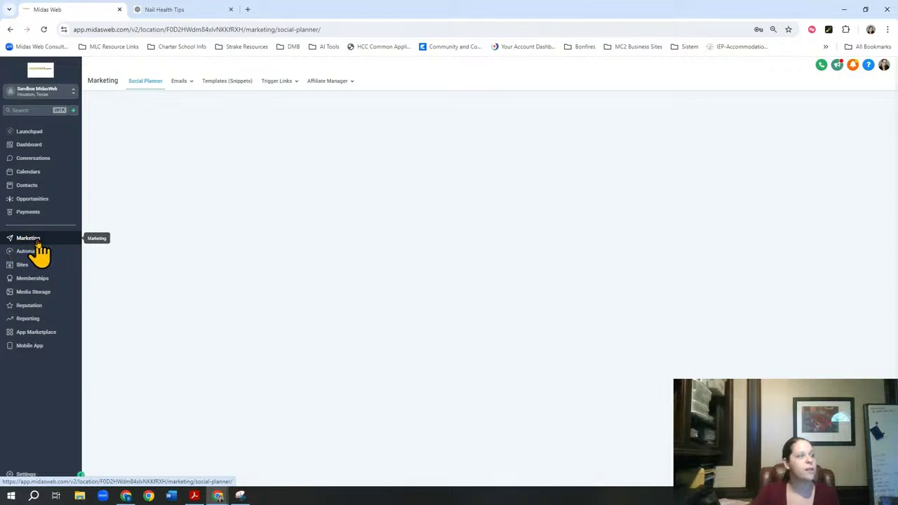
{"action": "left_click", "coordinate": [179, 81]}
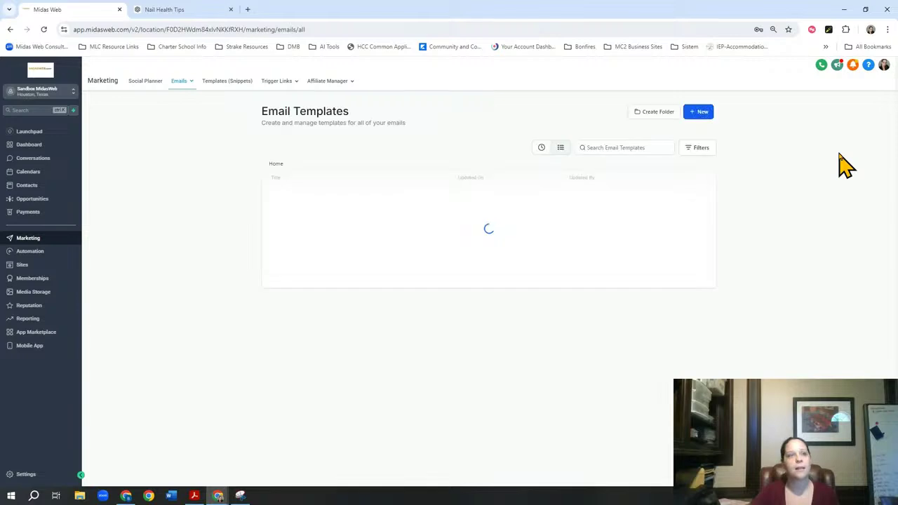
{"action": "left_click", "coordinate": [702, 113]}
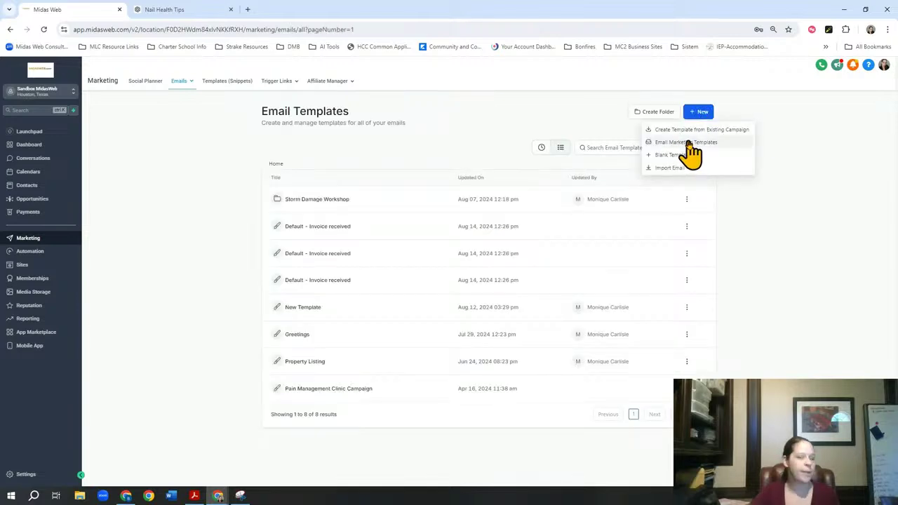
{"action": "left_click", "coordinate": [690, 143]}
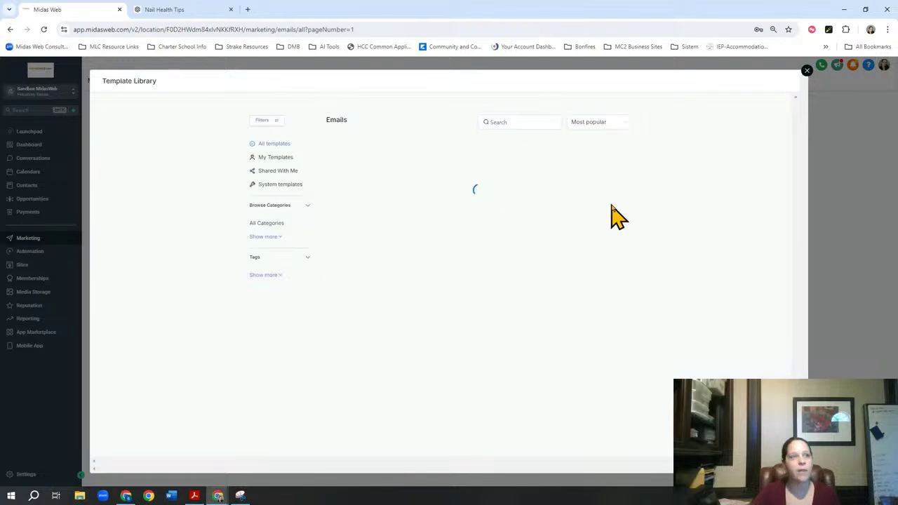
- Search the template library for "birthday" and create an email from the Birthday Giveaway template
{"action": "left_click", "coordinate": [504, 123]}
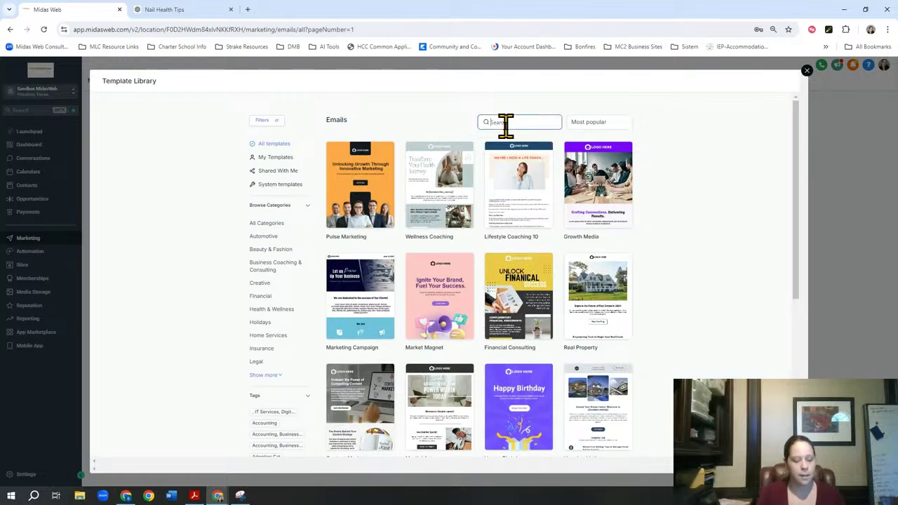
{"action": "type", "text": "birthda"}
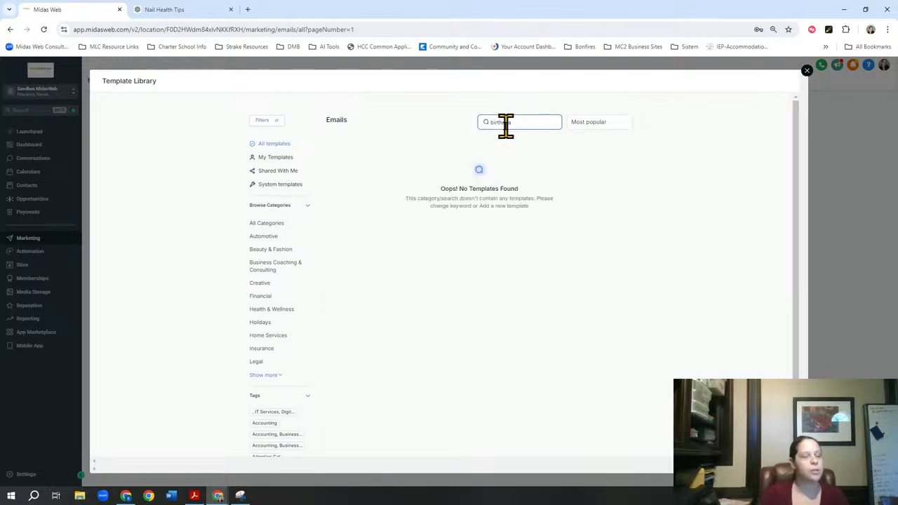
{"action": "type", "text": "y"}
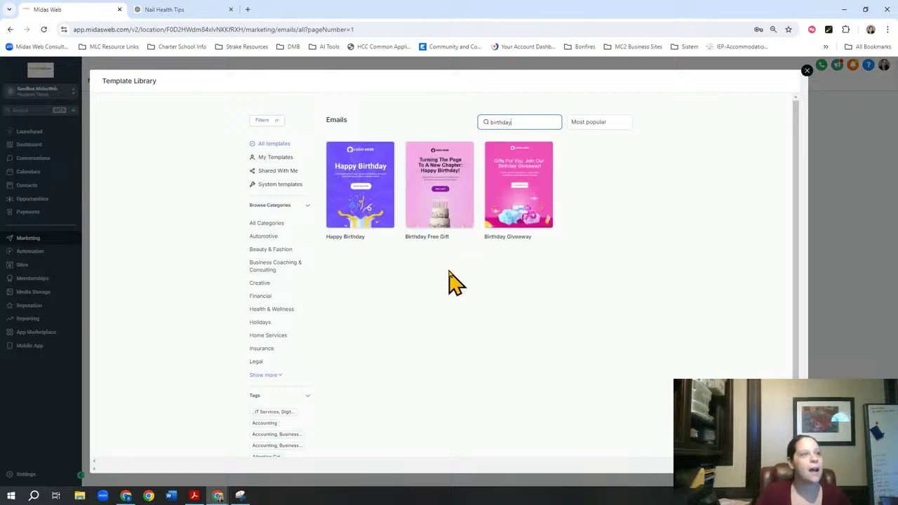
{"action": "left_click", "coordinate": [541, 197]}
{"action": "left_click", "coordinate": [755, 83]}
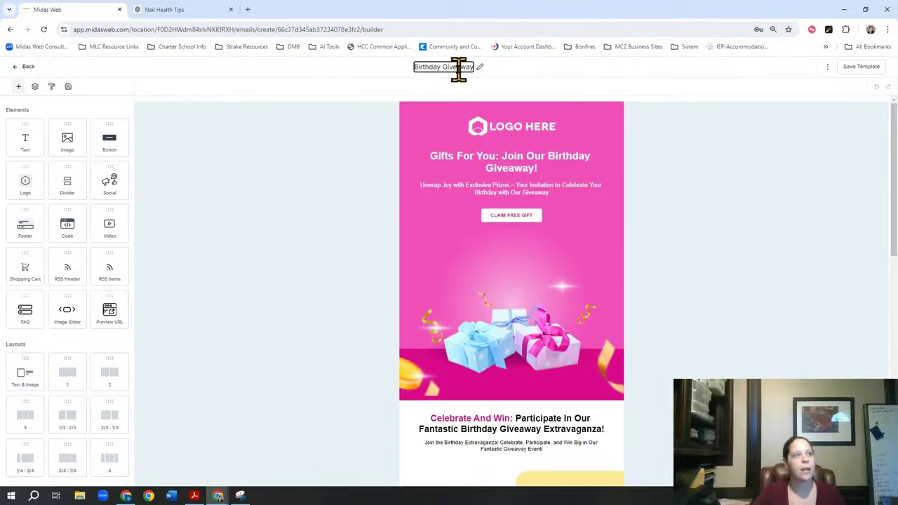
- Rename the email template as "Birthday Giveaway - Free Manicure"
{"action": "double_click", "coordinate": [460, 66]}
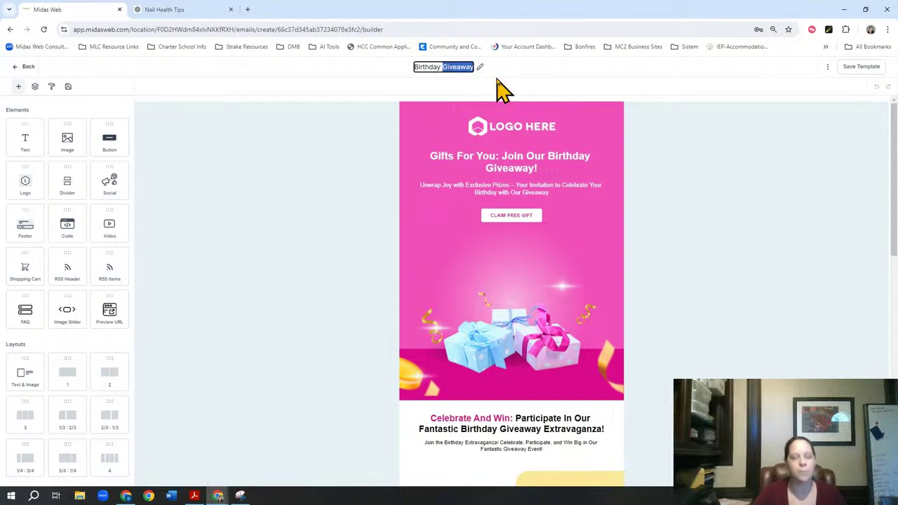
{"action": "key", "text": "End"}
{"action": "type", "text": "-"}
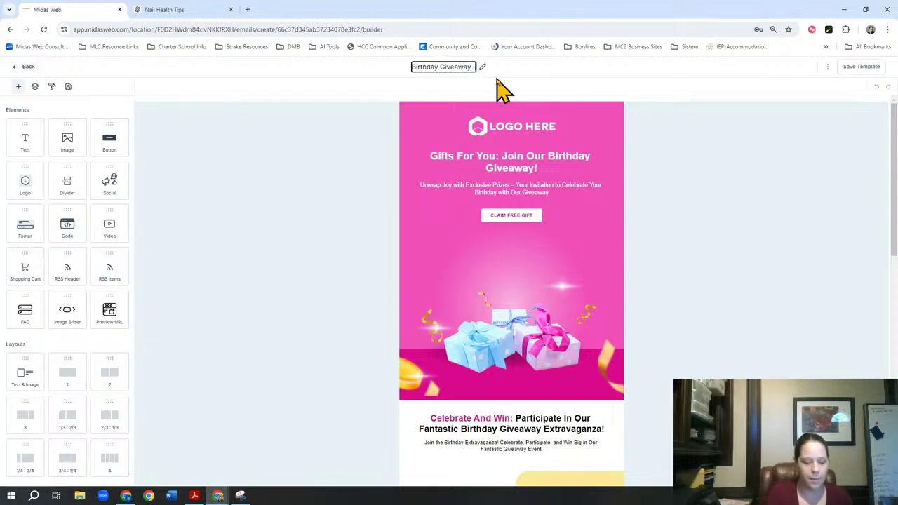
{"action": "type", "text": " Free Manicure"}
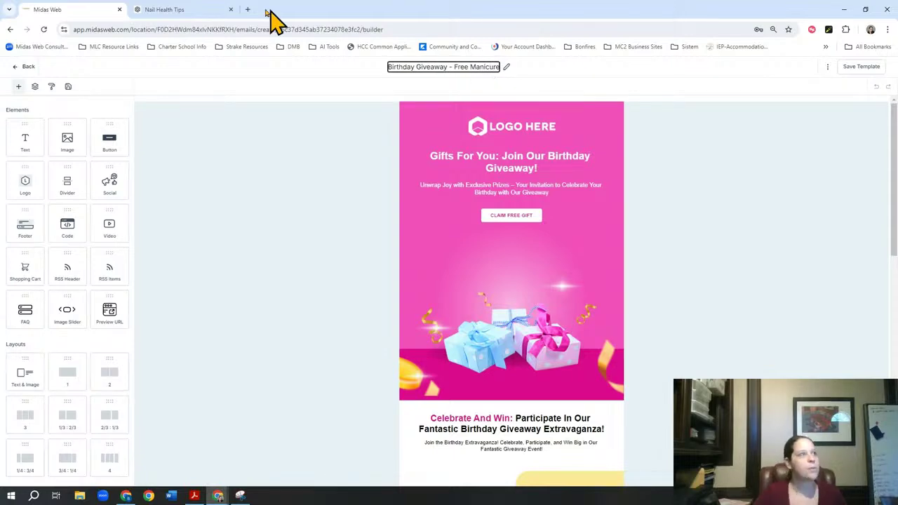
- Review the birthday offer among the loyalty coupon ideas in the ChatGPT chat, and return to the Midas Web email editor
{"action": "left_click", "coordinate": [177, 9]}
{"action": "scroll", "coordinate": [457, 291], "scroll_direction": "down", "scroll_amount": 5}
{"action": "scroll", "coordinate": [476, 312], "scroll_direction": "up", "scroll_amount": 2}
{"action": "scroll", "coordinate": [476, 311], "scroll_direction": "down", "scroll_amount": 2}
{"action": "scroll", "coordinate": [476, 311], "scroll_direction": "up", "scroll_amount": 4}
{"action": "scroll", "coordinate": [476, 312], "scroll_direction": "up", "scroll_amount": 5}
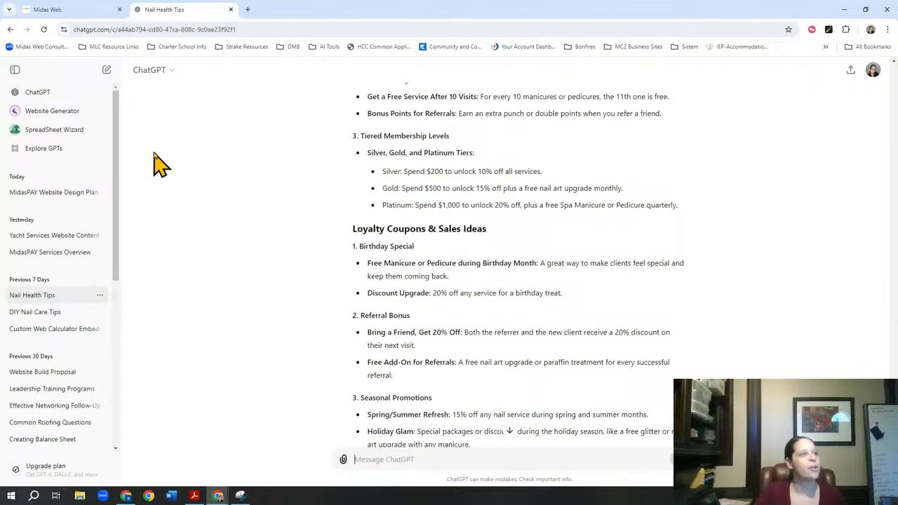
{"action": "left_click", "coordinate": [91, 9]}
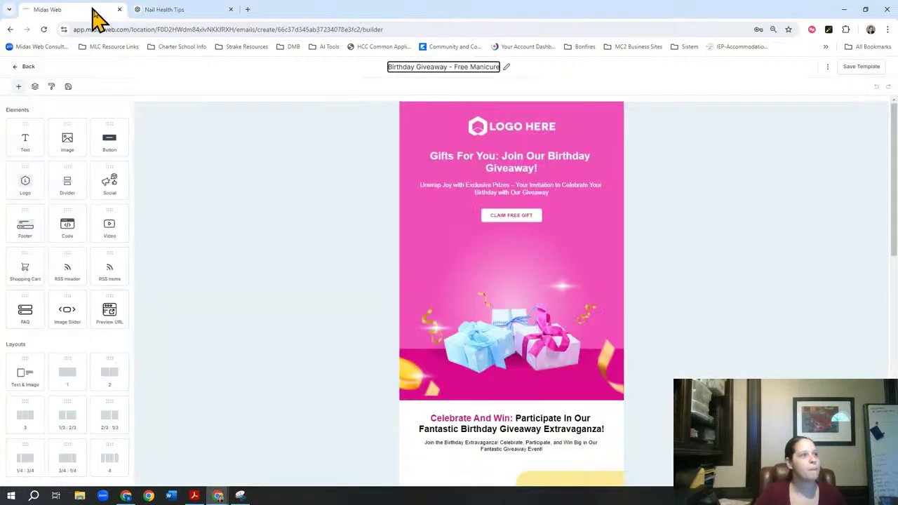
- Replace the email's main heading with "Happy Birthday, {{contact.first_name}}!", inserting the contact's first name as a custom value
{"action": "left_click", "coordinate": [546, 167]}
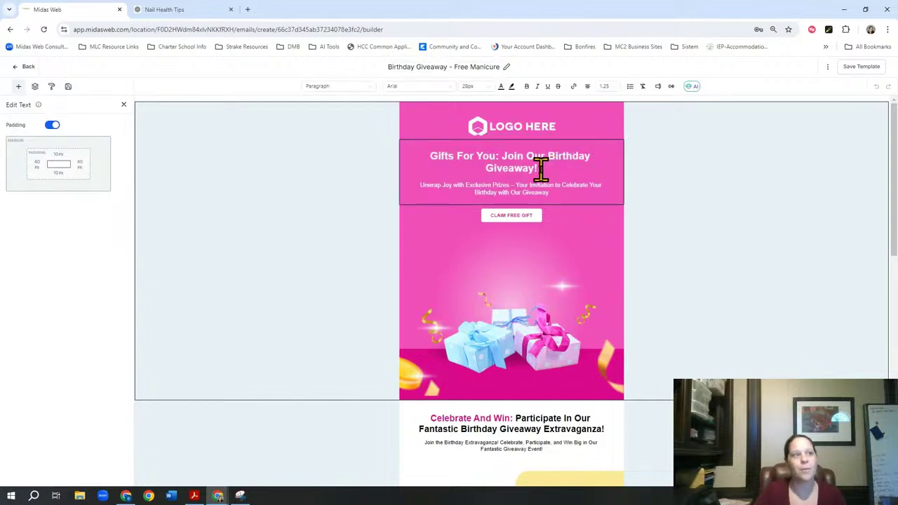
{"action": "left_click_drag", "start_coordinate": [540, 167], "coordinate": [423, 158]}
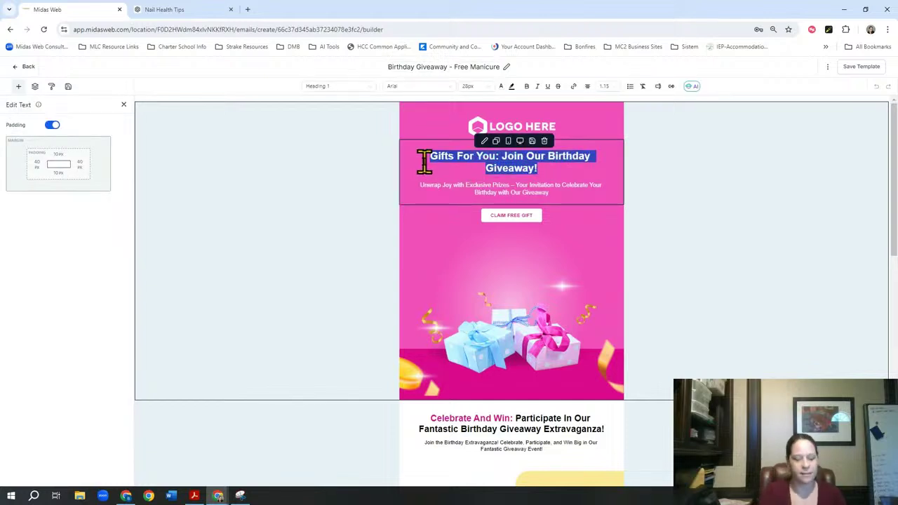
{"action": "type", "text": "Happy Birthd"}
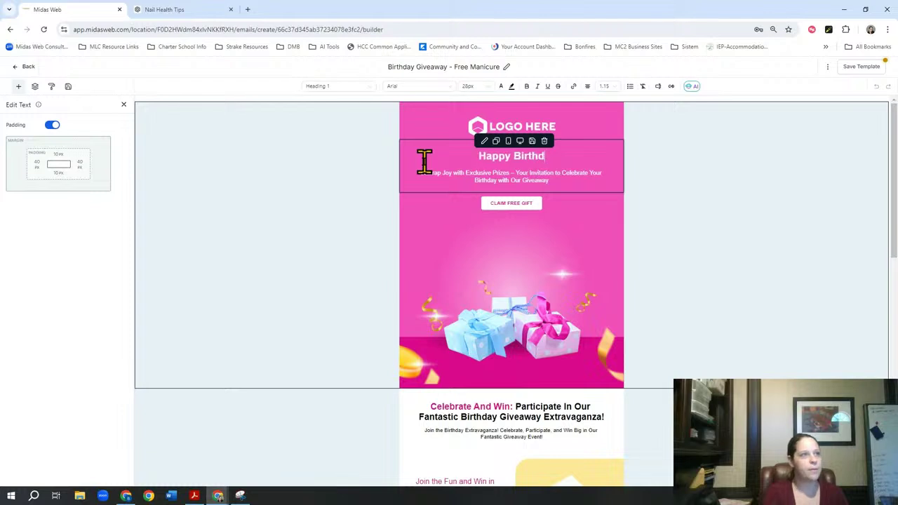
{"action": "type", "text": "ay,"}
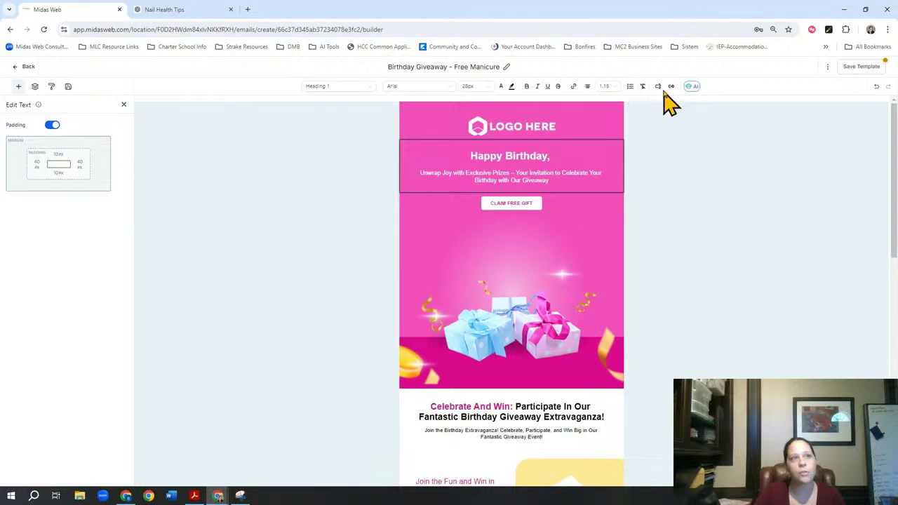
{"action": "left_click", "coordinate": [659, 92]}
{"action": "left_click", "coordinate": [634, 120]}
{"action": "left_click", "coordinate": [631, 147]}
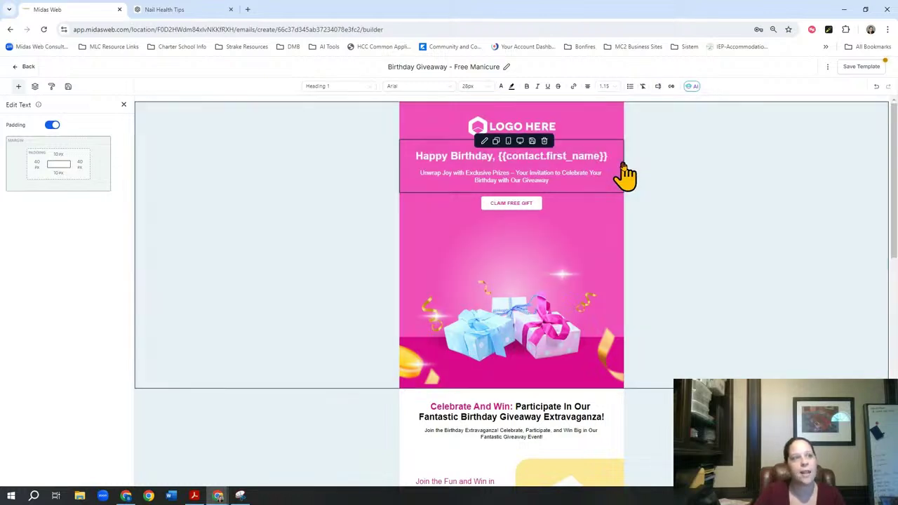
{"action": "type", "text": "!"}
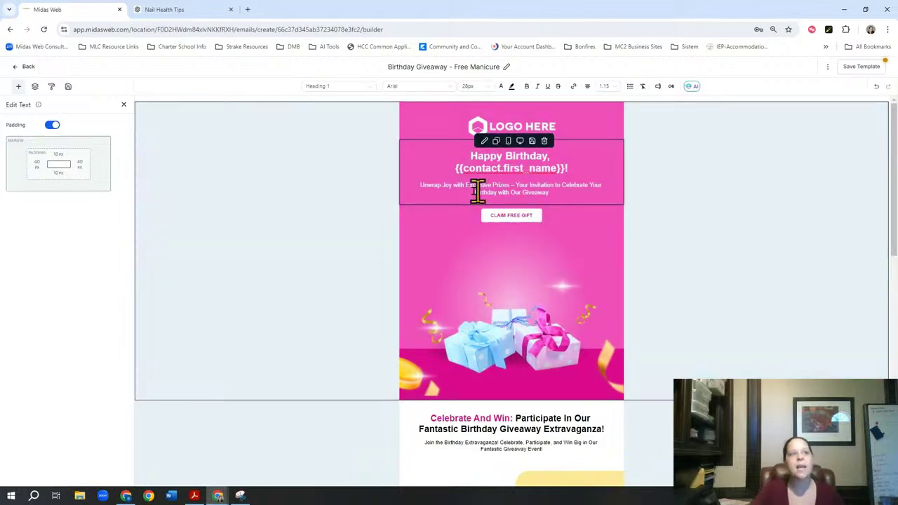
{"action": "left_click", "coordinate": [442, 186]}
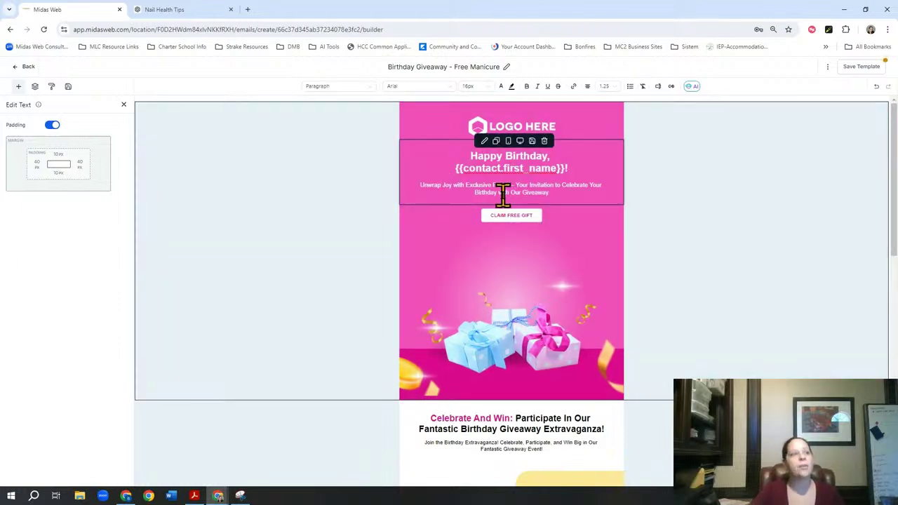
{"action": "type", "text": "Your Free"}
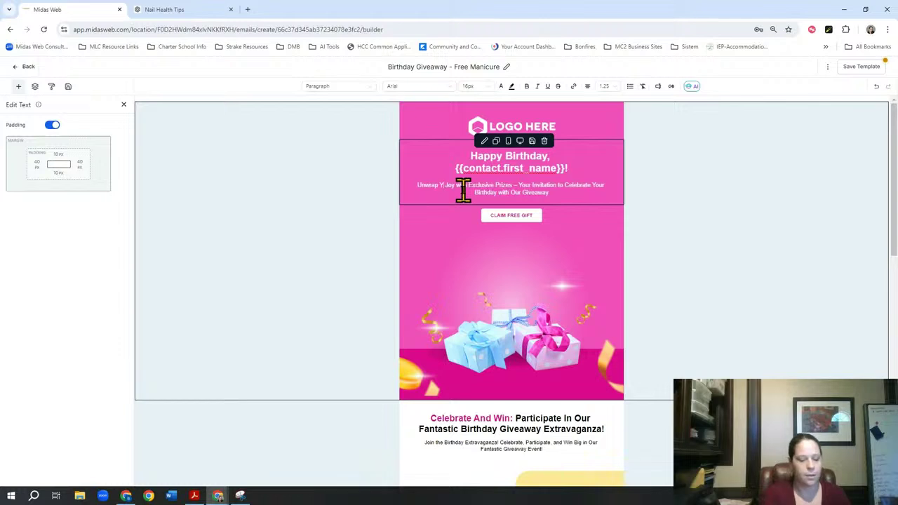
{"action": "type", "text": " Gift of"}
{"action": "type", "text": "rth"}
{"action": "key", "text": "BackSpace"}
{"action": "key", "text": "BackSpace"}
{"action": "key", "text": "BackSpace"}
{"action": "key", "text": "BackSpace"}
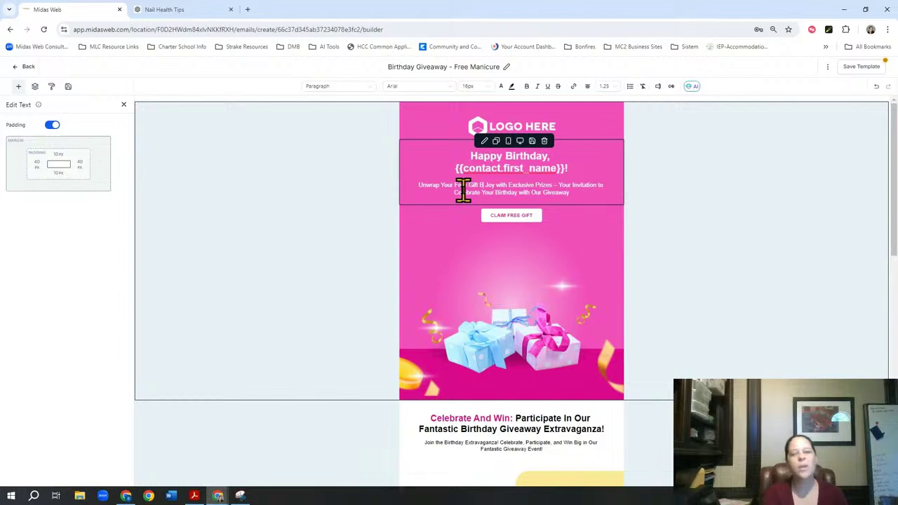
{"action": "key", "text": "BackSpace"}
{"action": "key", "text": "BackSpace"}
{"action": "key", "text": "BackSpace"}
{"action": "key", "text": "BackSpace"}
{"action": "key", "text": "BackSpace"}
{"action": "key", "text": "BackSpace"}
{"action": "key", "text": "BackSpace"}
{"action": "key", "text": "BackSpace"}
{"action": "key", "text": "BackSpace"}
{"action": "key", "text": "BackSpace"}
{"action": "key", "text": "BackSpace"}
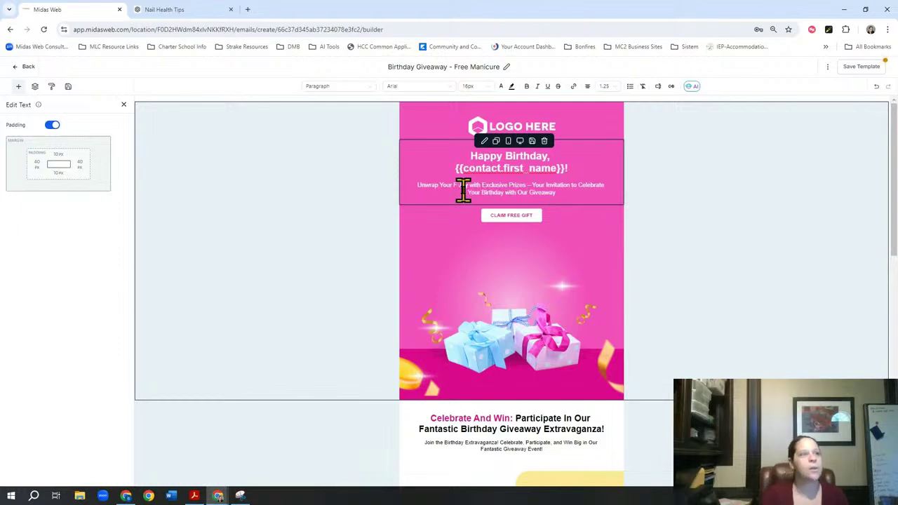
- Replace the subtitle under the heading with "Our gift to you is" and add a text element directly beneath it
{"action": "triple_click", "coordinate": [503, 184]}
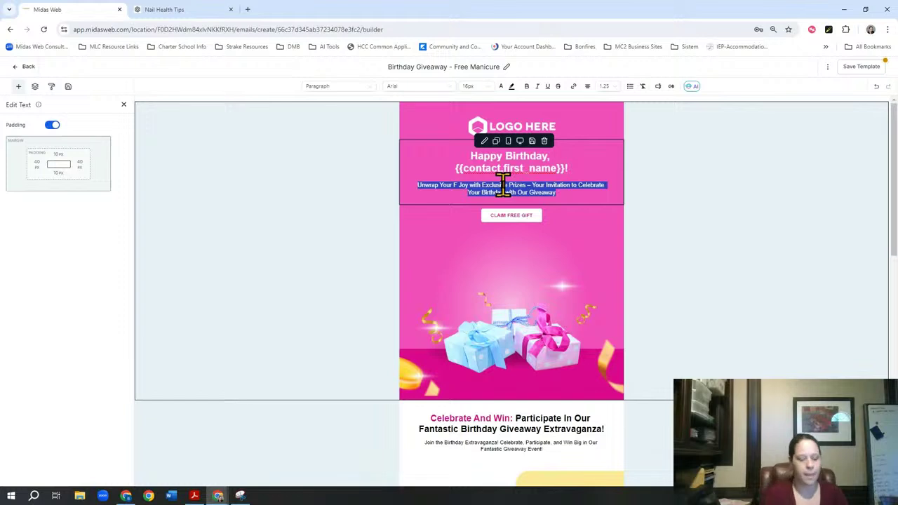
{"action": "type", "text": "Our gift to you is"}
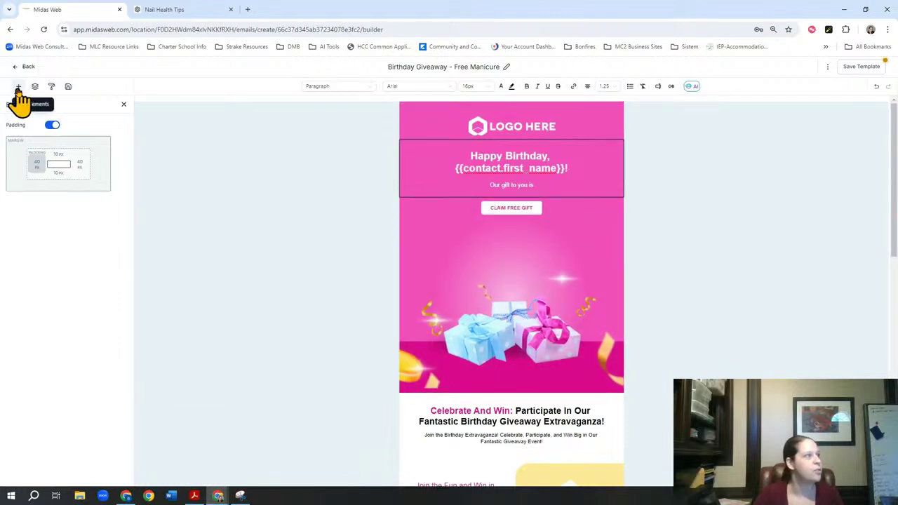
{"action": "left_click", "coordinate": [18, 87]}
{"action": "left_click_drag", "start_coordinate": [25, 133], "coordinate": [517, 202]}
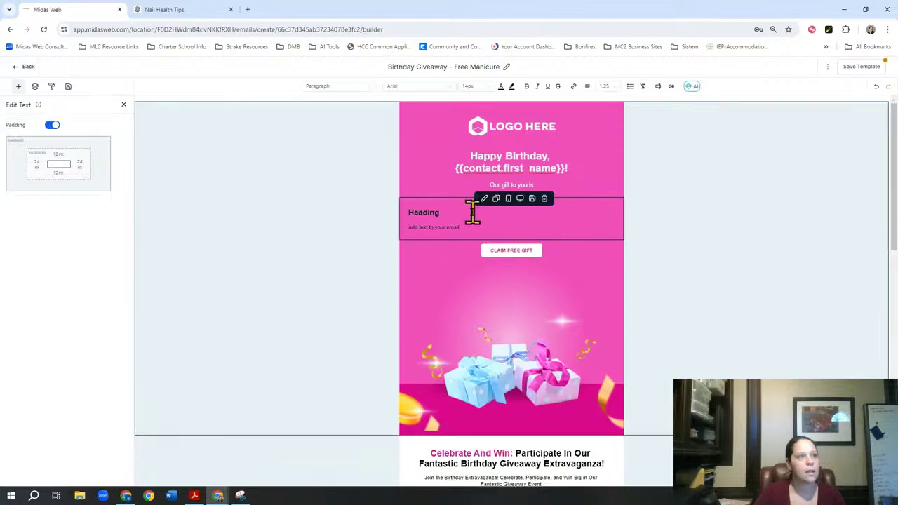
- Add the line "FREE MANICURE OR PEDICURE" beneath "Our gift to you is" in the email's heading text block
{"action": "left_click", "coordinate": [559, 181]}
{"action": "key", "text": "Return"}
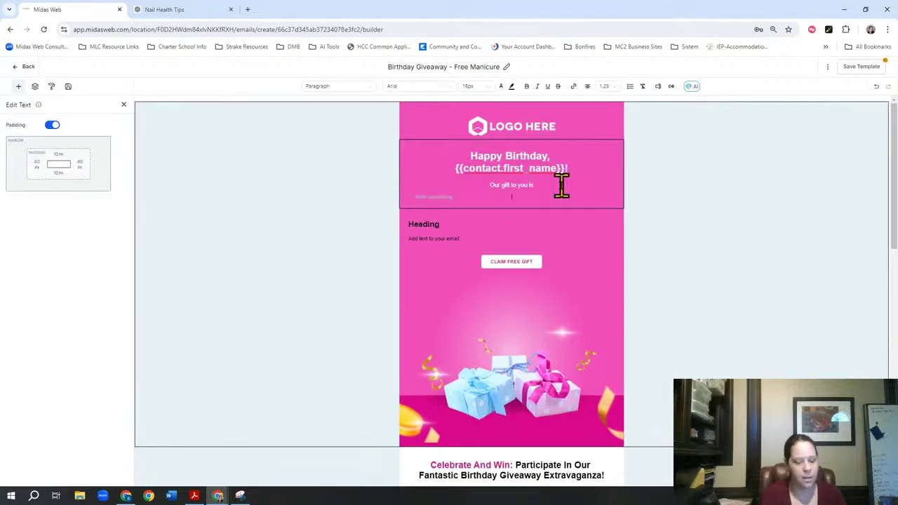
{"action": "type", "text": "FREE MANICURE OR PEDICURE"}
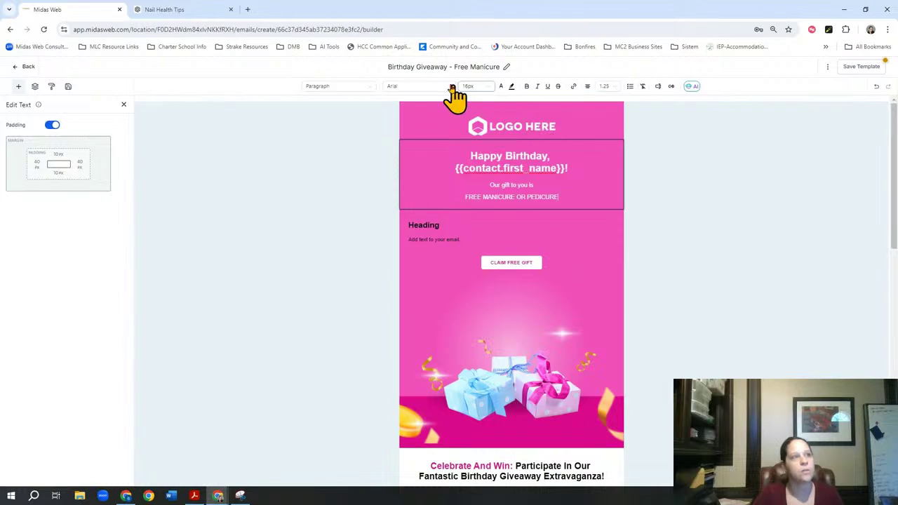
- Format the "FREE MANICURE OR PEDICURE" line as bold 24px text and delete the placeholder text element below it
{"action": "triple_click", "coordinate": [508, 198]}
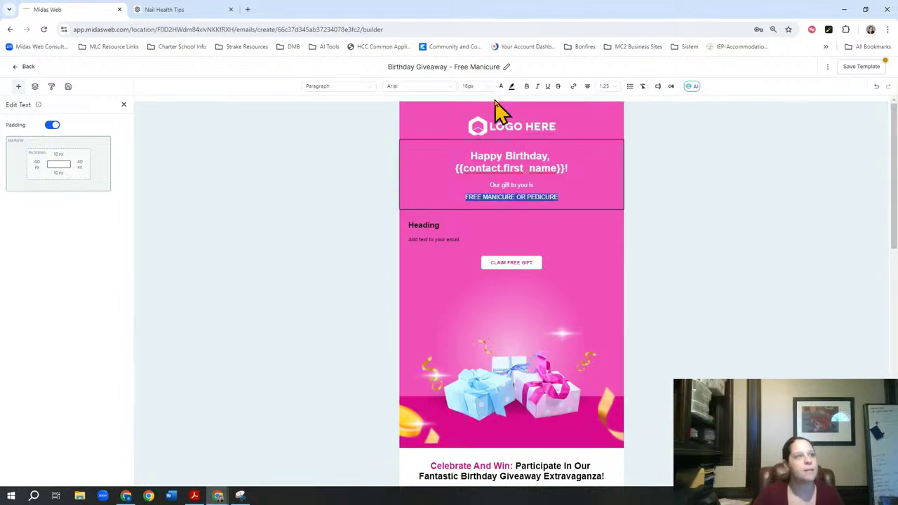
{"action": "left_click", "coordinate": [484, 86]}
{"action": "scroll", "coordinate": [475, 154], "scroll_direction": "down", "scroll_amount": 3}
{"action": "left_click", "coordinate": [472, 118]}
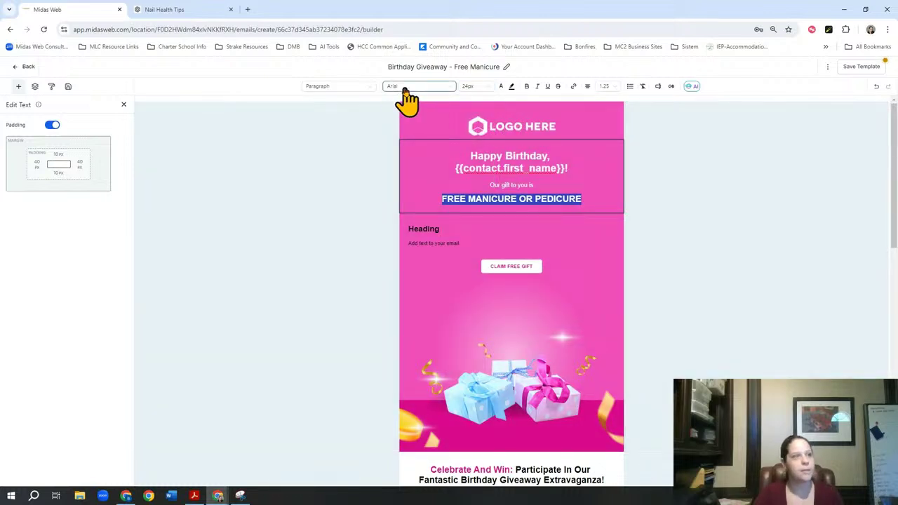
{"action": "left_click", "coordinate": [527, 87]}
{"action": "left_click", "coordinate": [463, 244]}
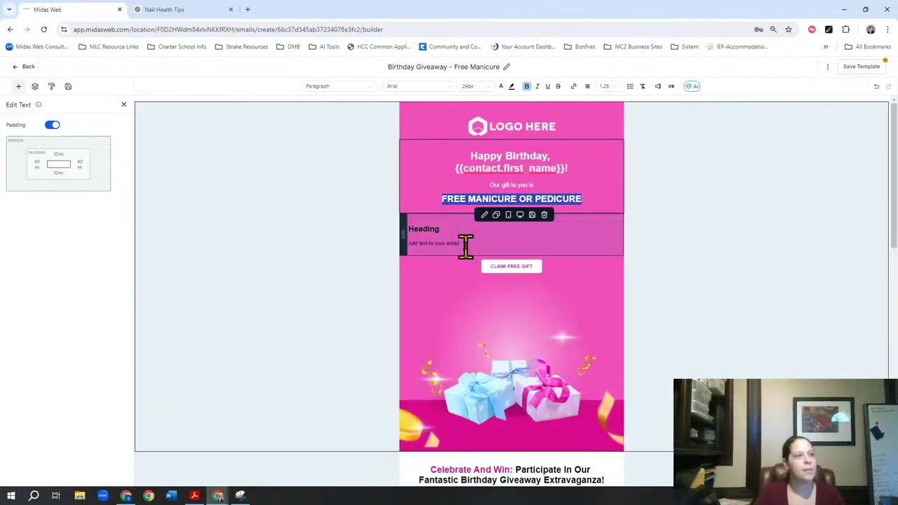
{"action": "left_click", "coordinate": [545, 216]}
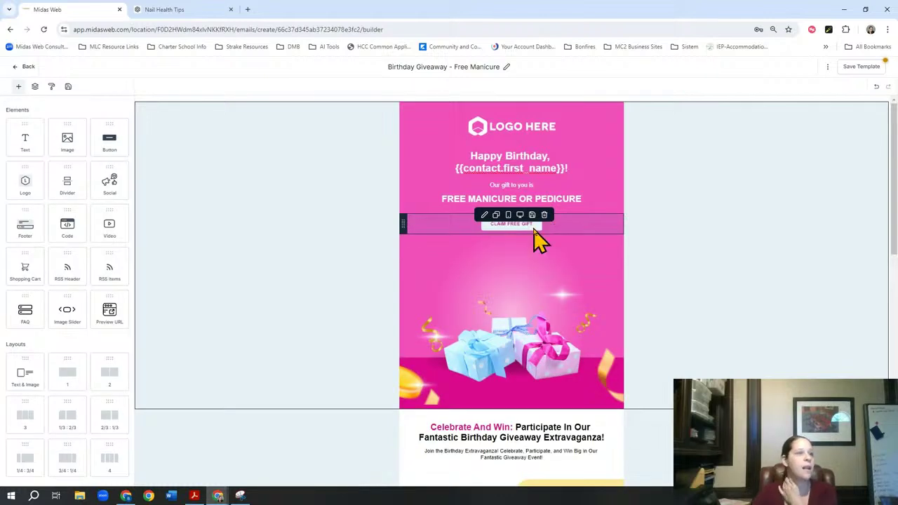
- Change the text of the claim button under the birthday offer to "CLAIM YOUR MANI/PEDI!"
{"action": "left_click", "coordinate": [523, 226]}
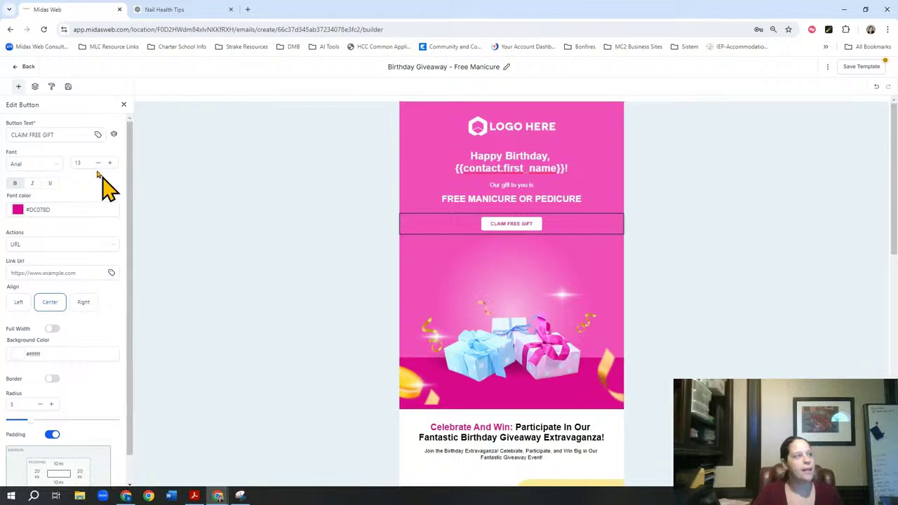
{"action": "left_click_drag", "start_coordinate": [56, 135], "coordinate": [26, 136]}
{"action": "key", "text": "BackSpace"}
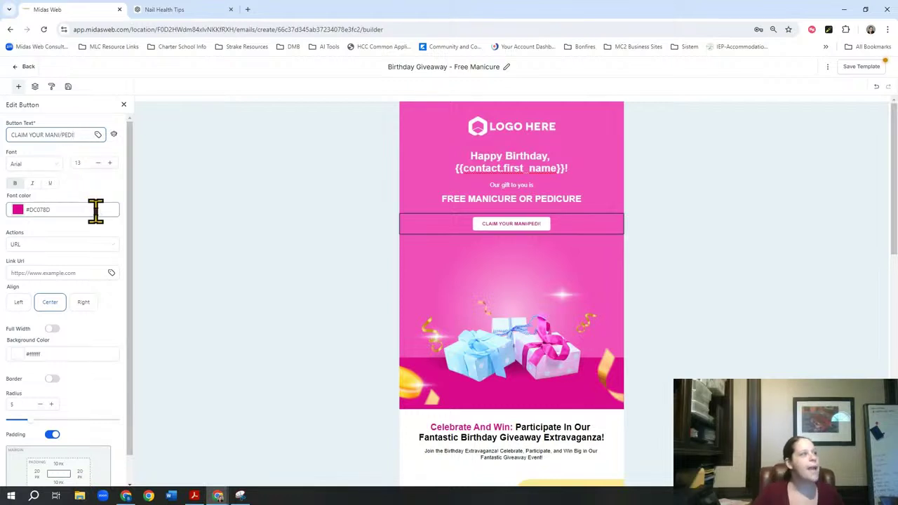
- Increase the font size of the "CLAIM YOUR MANI/PEDI!" button to 20
{"action": "left_click", "coordinate": [84, 161]}
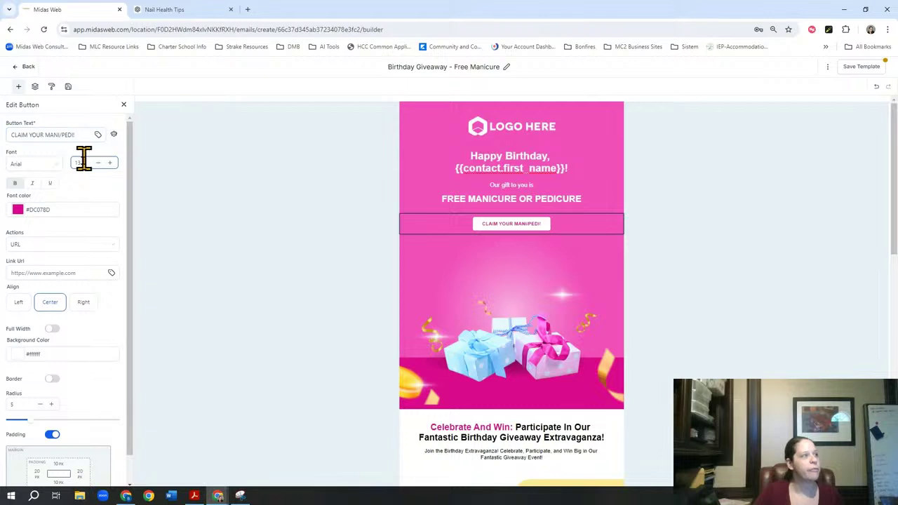
{"action": "left_click", "coordinate": [111, 163]}
{"action": "left_click", "coordinate": [110, 163]}
{"action": "left_click", "coordinate": [111, 163]}
{"action": "left_click", "coordinate": [111, 164]}
{"action": "left_click", "coordinate": [111, 164]}
{"action": "left_click", "coordinate": [111, 164]}
{"action": "left_click", "coordinate": [110, 164]}
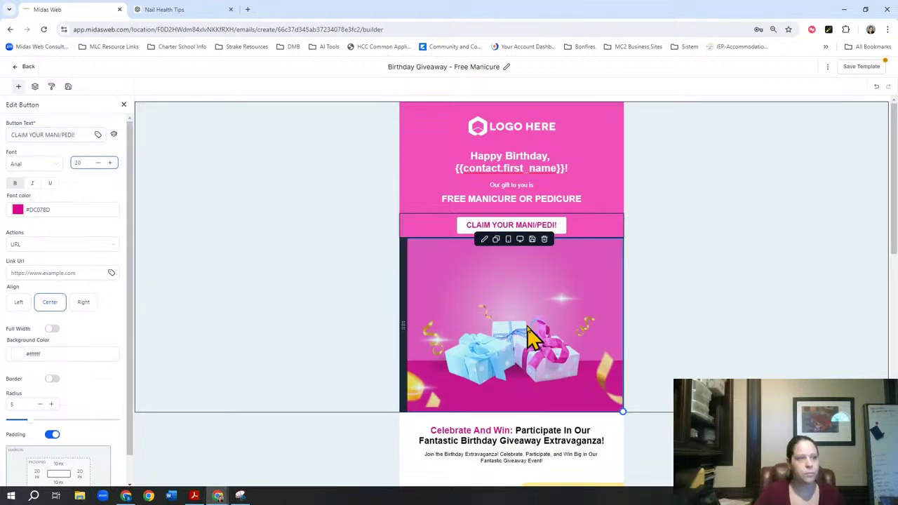
- Try several background colors for the email's top section, including dark blue #2A4365 and blue #2196F3, and settle on purple #9C27B0
{"action": "left_click", "coordinate": [528, 325]}
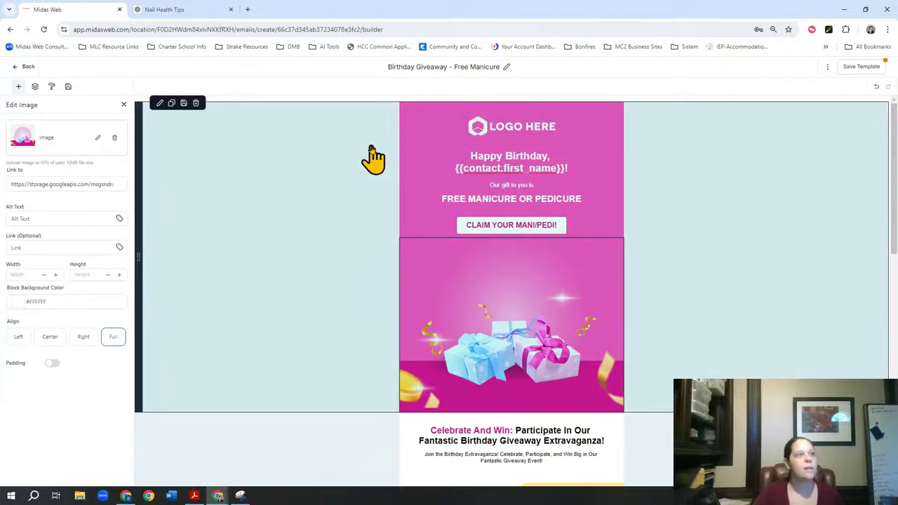
{"action": "left_click", "coordinate": [319, 166]}
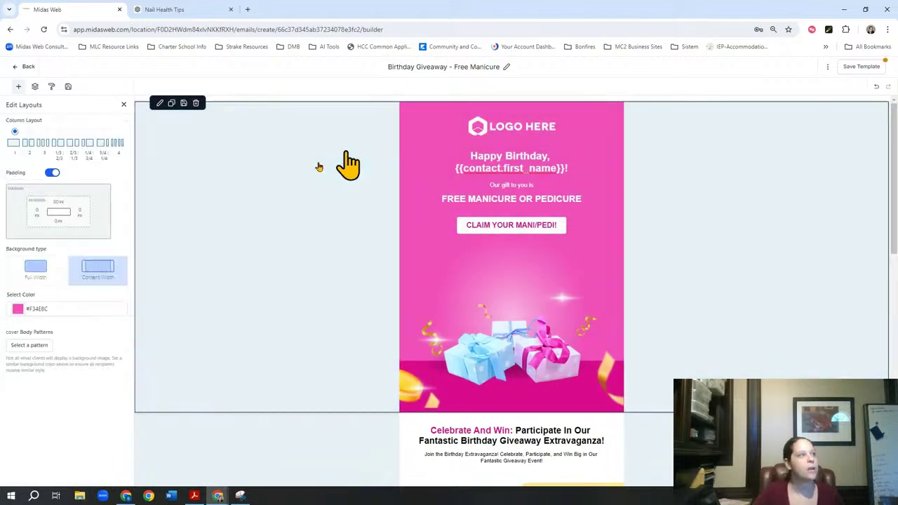
{"action": "left_click", "coordinate": [19, 310]}
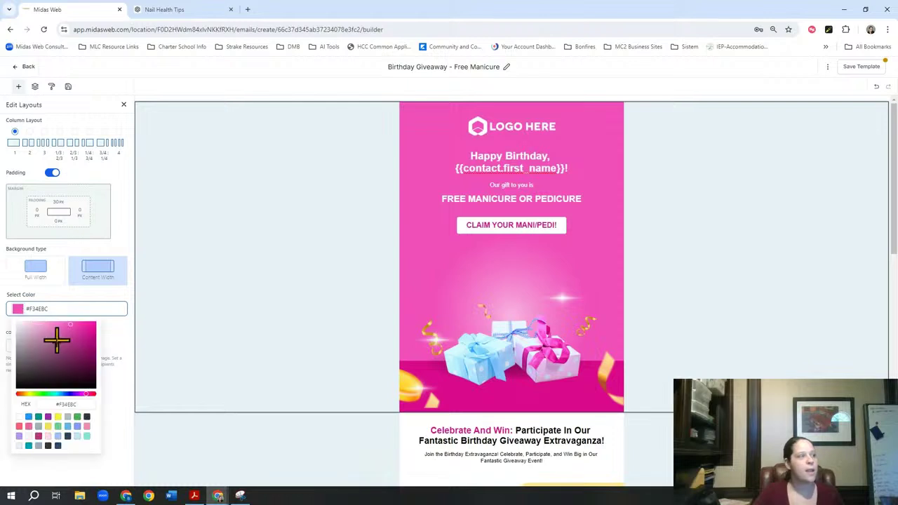
{"action": "left_click", "coordinate": [47, 419]}
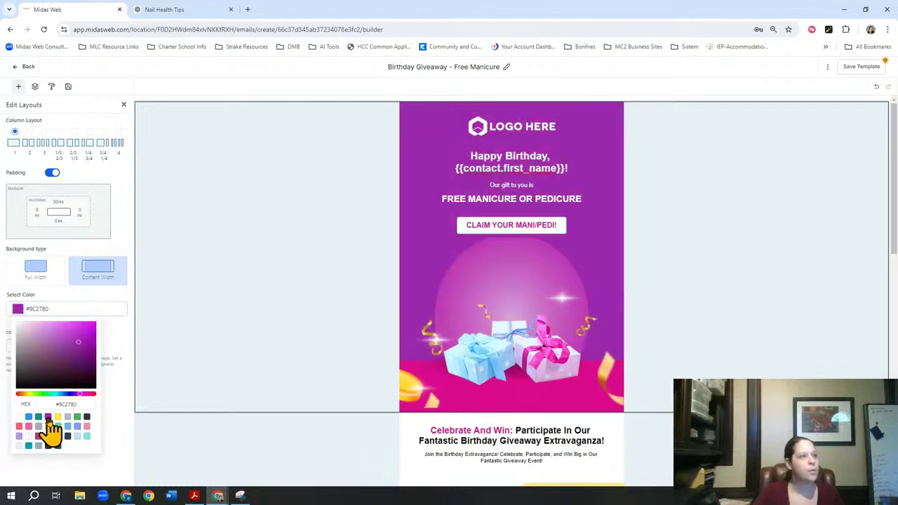
{"action": "left_click", "coordinate": [67, 436]}
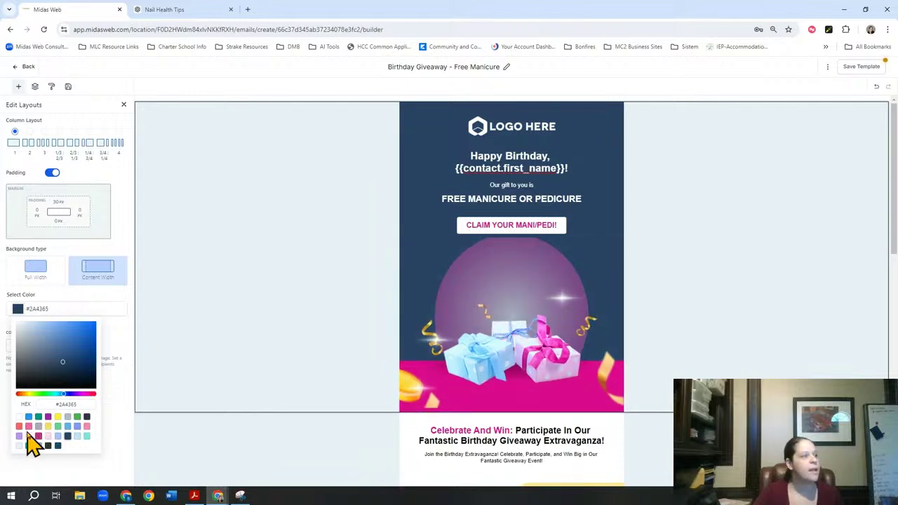
{"action": "left_click", "coordinate": [85, 437]}
{"action": "left_click", "coordinate": [29, 418]}
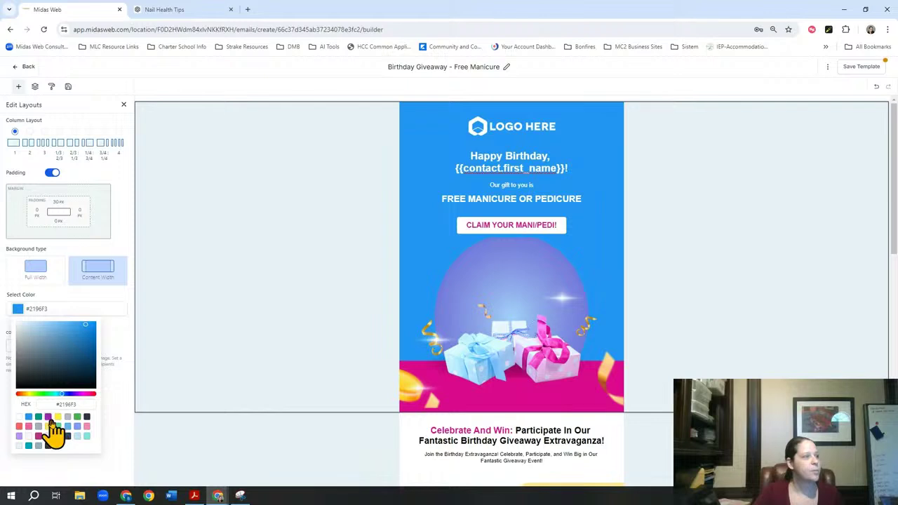
{"action": "left_click", "coordinate": [47, 418]}
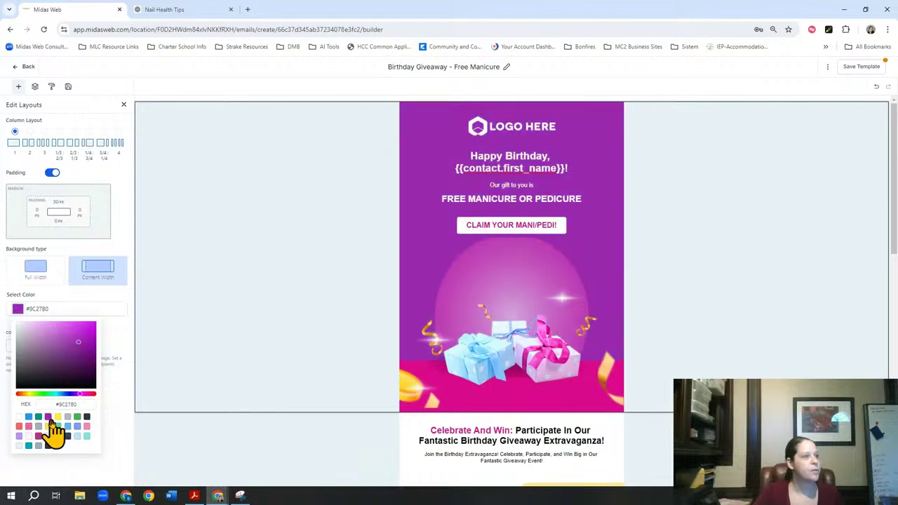
{"action": "left_click", "coordinate": [711, 373]}
- Open the link URL of the "CLAIM YOUR MANI/PEDI!" button for editing
{"action": "scroll", "coordinate": [554, 372], "scroll_direction": "down", "scroll_amount": 1}
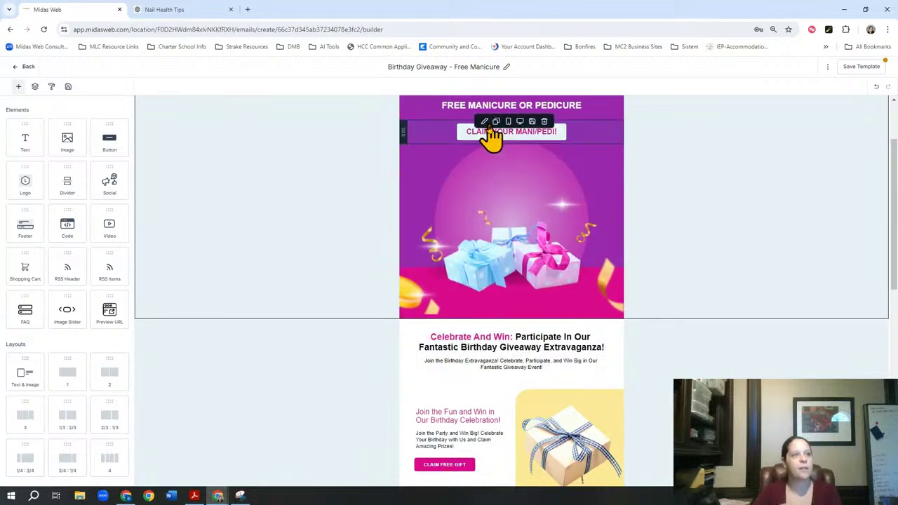
{"action": "left_click", "coordinate": [488, 140]}
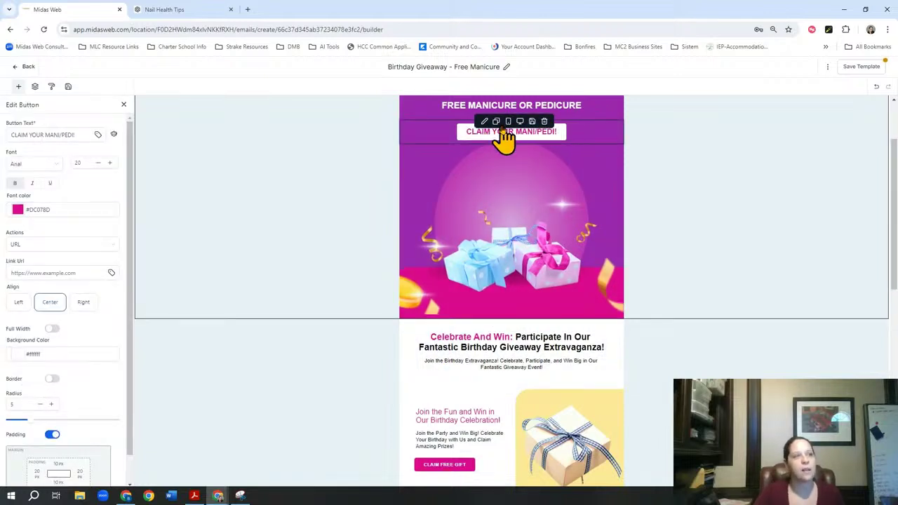
{"action": "left_click", "coordinate": [34, 273]}
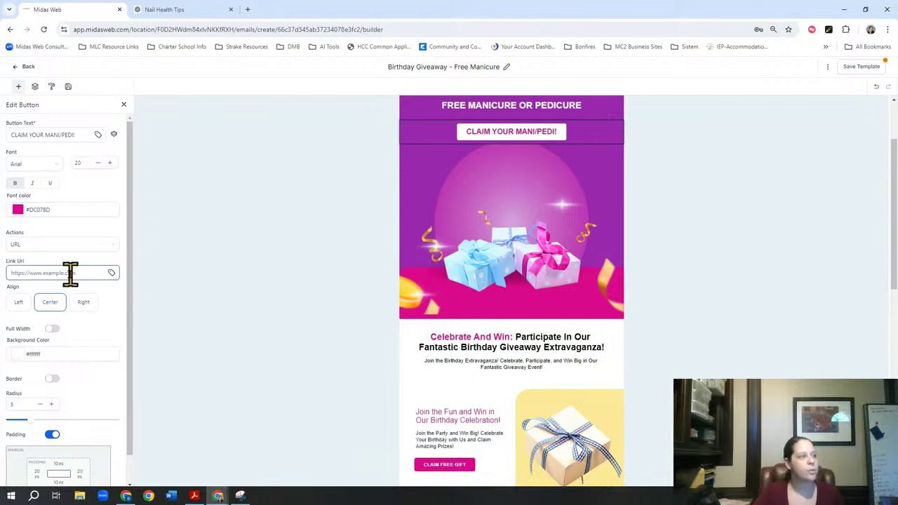
- Duplicate the email editor's browser tab, then save the template in the original tab
{"action": "right_click", "coordinate": [79, 14]}
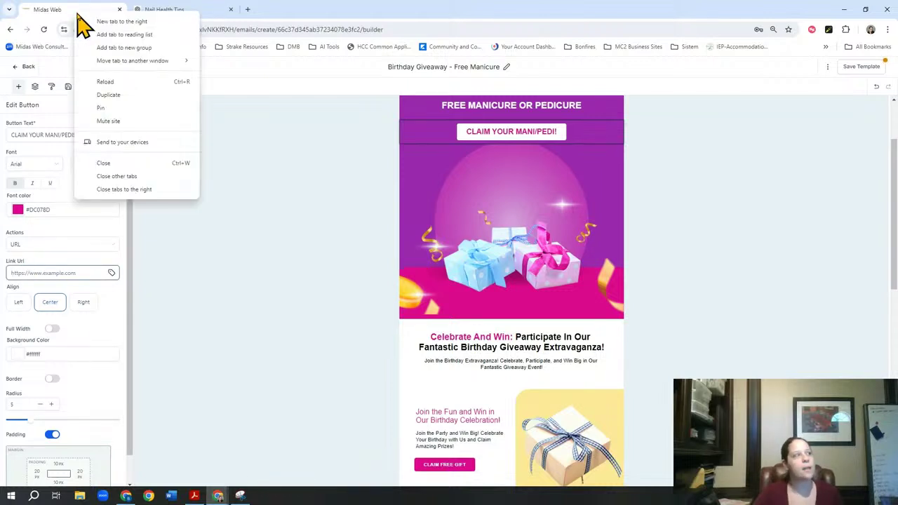
{"action": "left_click", "coordinate": [112, 96]}
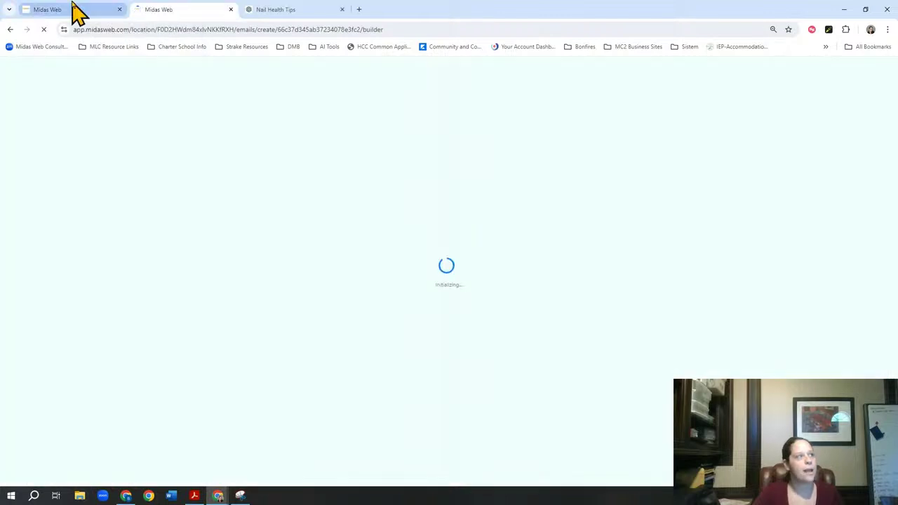
{"action": "left_click", "coordinate": [79, 14]}
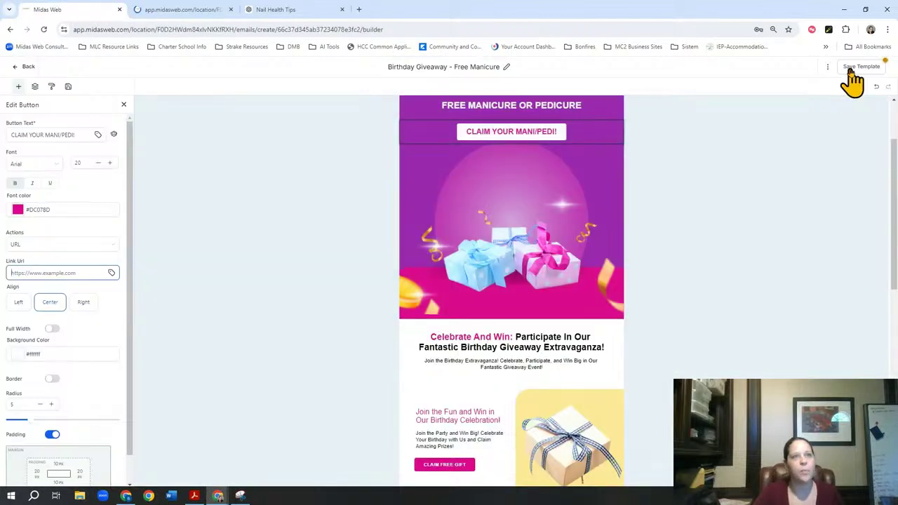
- In the duplicate tab, leave the email builder and copy the permanent link of the "service 1" calendar from the calendar settings
{"action": "left_click", "coordinate": [171, 11]}
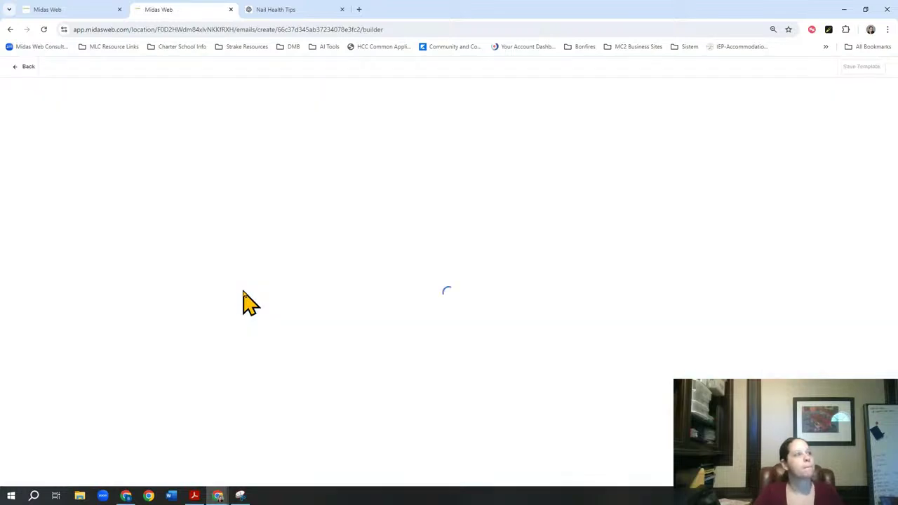
{"action": "left_click", "coordinate": [27, 68]}
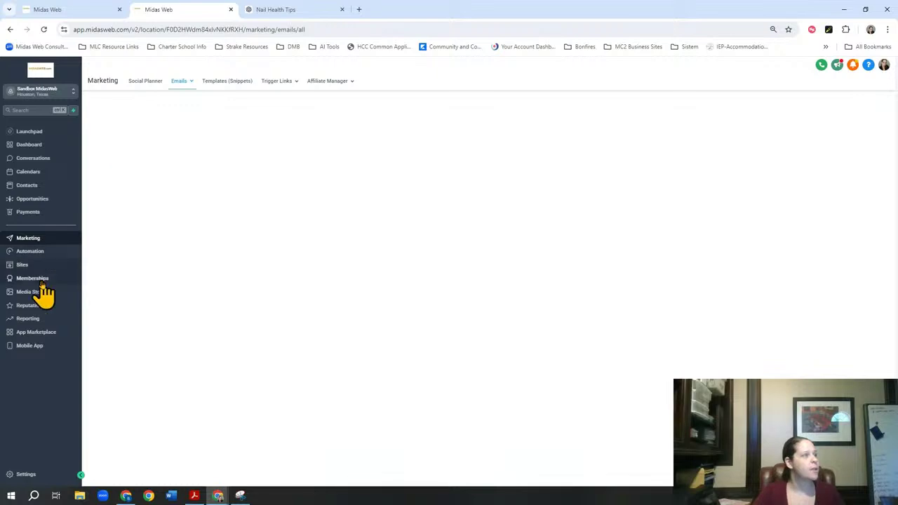
{"action": "left_click", "coordinate": [34, 172]}
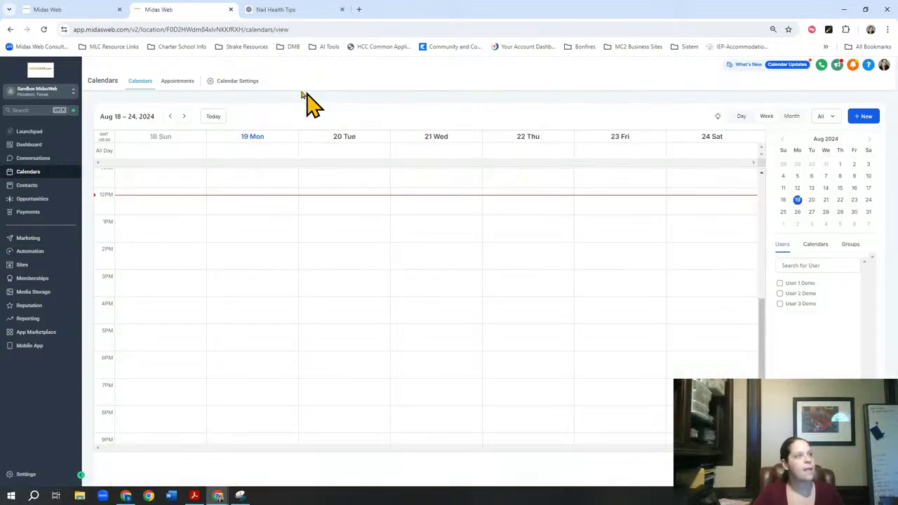
{"action": "left_click", "coordinate": [246, 83]}
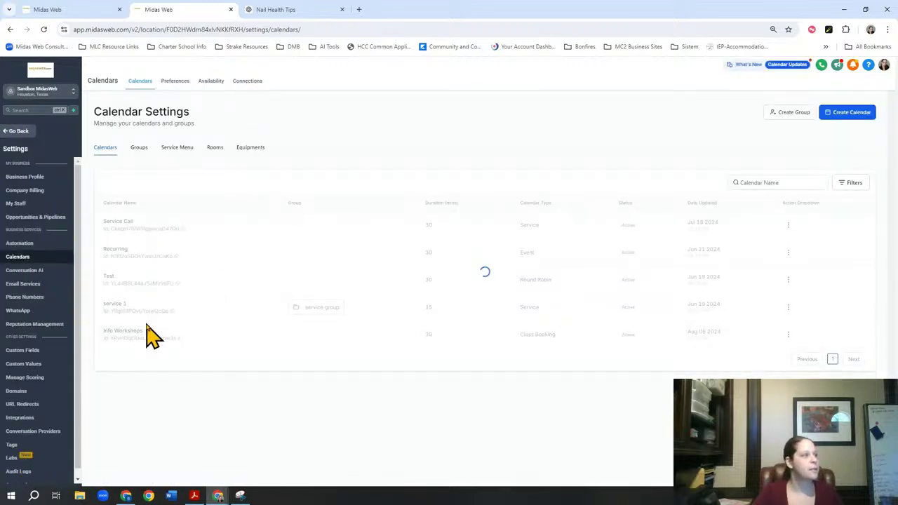
{"action": "left_click", "coordinate": [788, 307]}
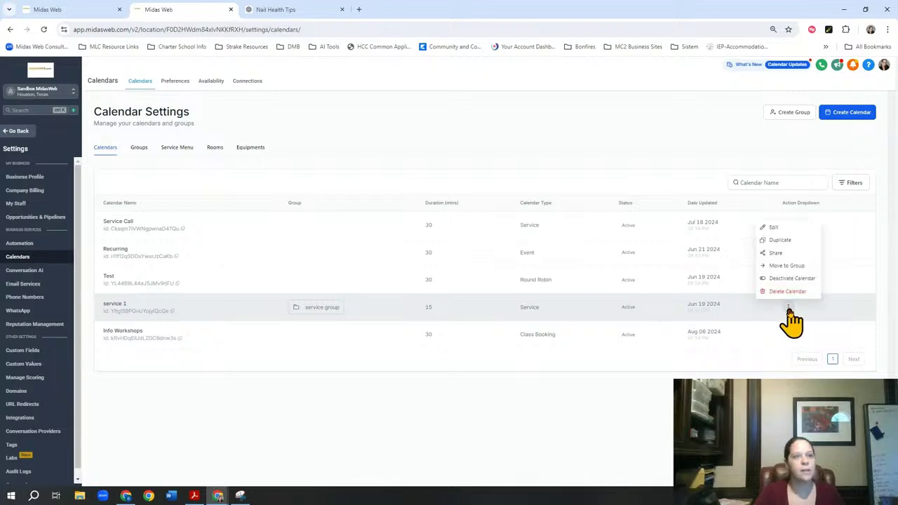
{"action": "left_click", "coordinate": [777, 254]}
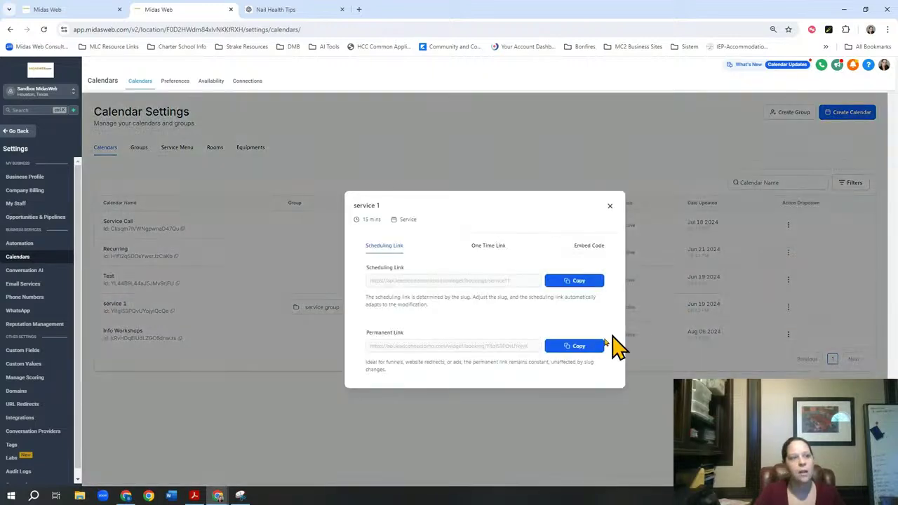
{"action": "left_click", "coordinate": [555, 346]}
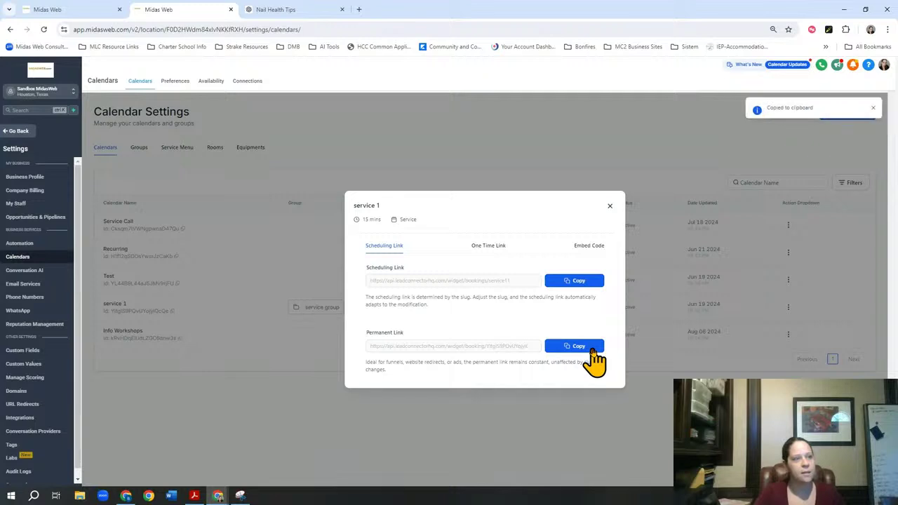
- Return to the birthday email and paste the copied calendar link as the link URL of the "CLAIM YOUR MANI/PEDI!" button
{"action": "left_click", "coordinate": [70, 9]}
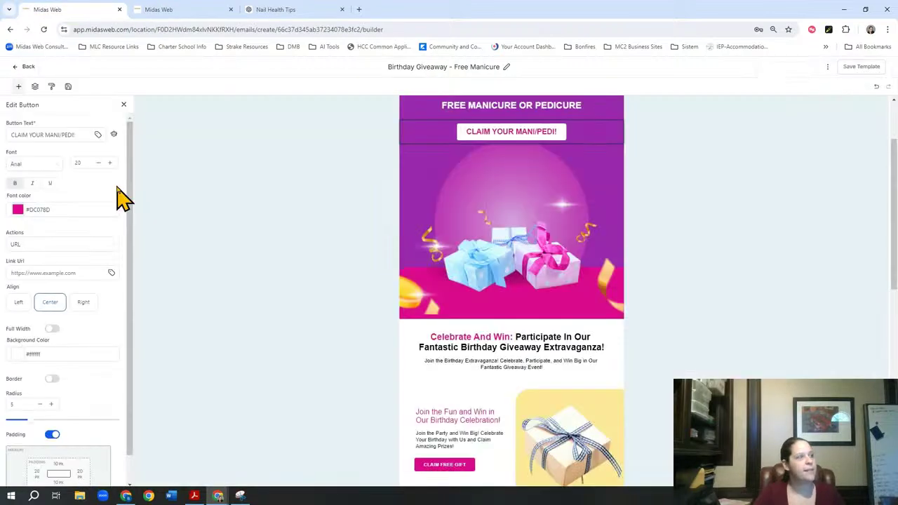
{"action": "left_click", "coordinate": [64, 272]}
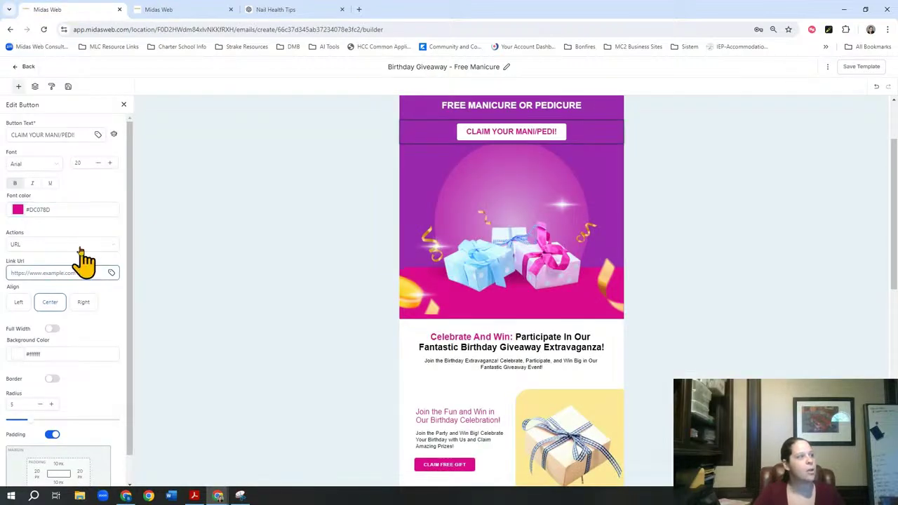
{"action": "key", "text": "ctrl+v"}
{"action": "left_click", "coordinate": [105, 329]}
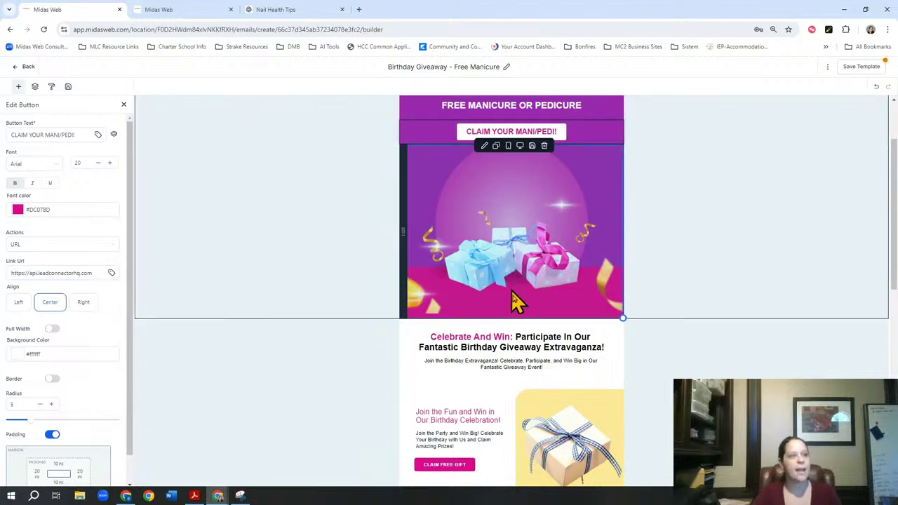
- Open the Facebook item's URL setting in the footer's social icons and close the settings without entering a link
{"action": "scroll", "coordinate": [442, 372], "scroll_direction": "down", "scroll_amount": 1}
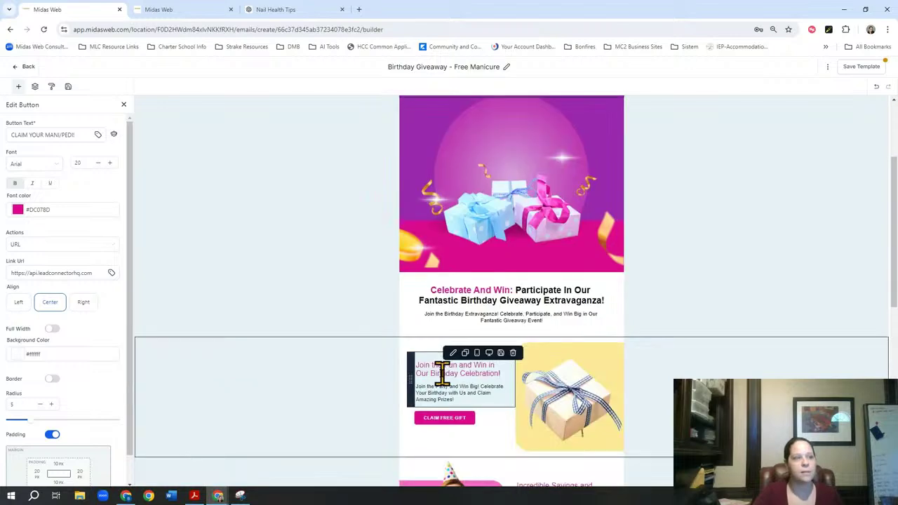
{"action": "scroll", "coordinate": [428, 463], "scroll_direction": "down", "scroll_amount": 5}
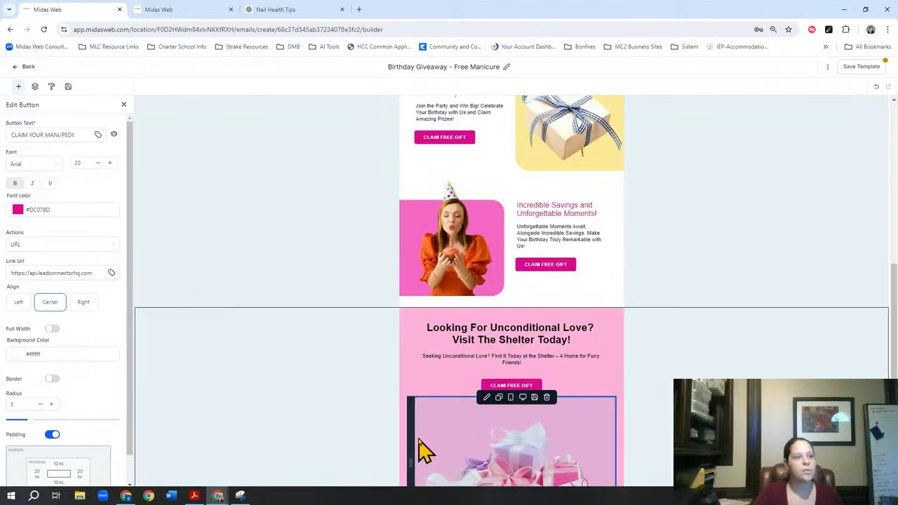
{"action": "scroll", "coordinate": [421, 449], "scroll_direction": "down", "scroll_amount": 3}
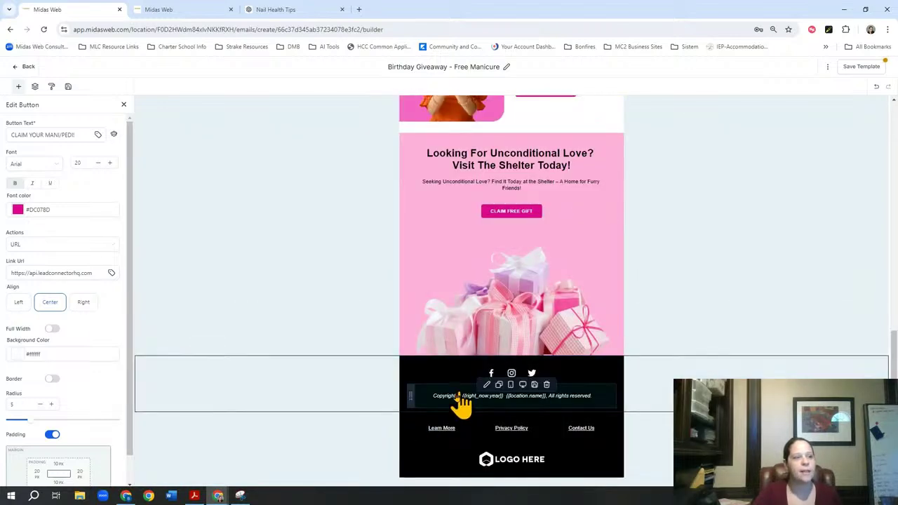
{"action": "left_click", "coordinate": [495, 379]}
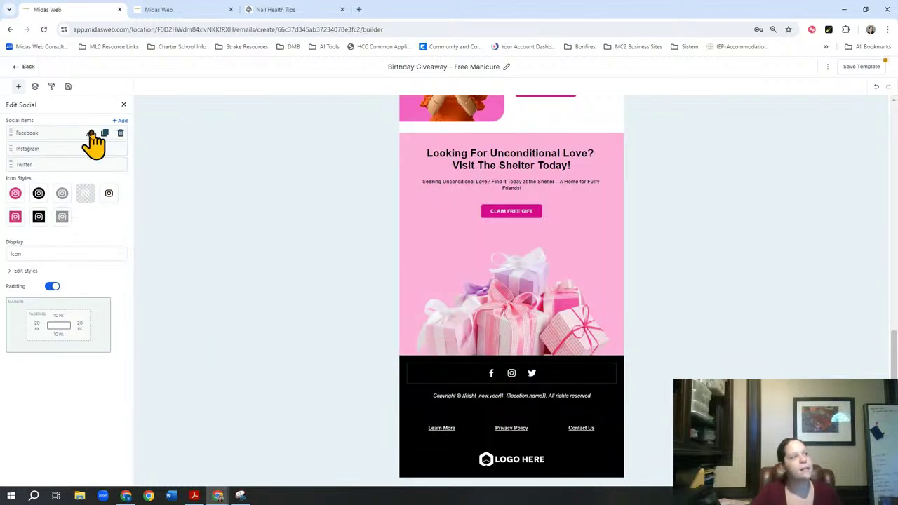
{"action": "left_click", "coordinate": [90, 133]}
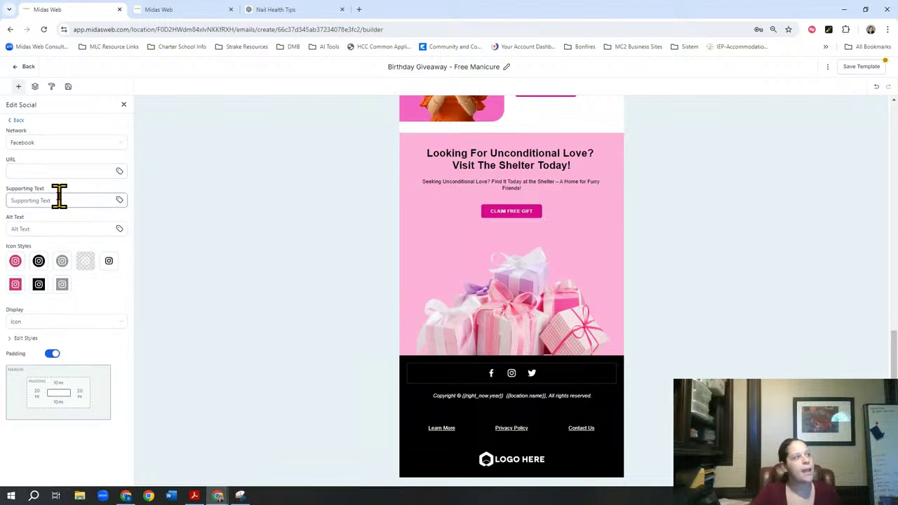
{"action": "left_click", "coordinate": [61, 172]}
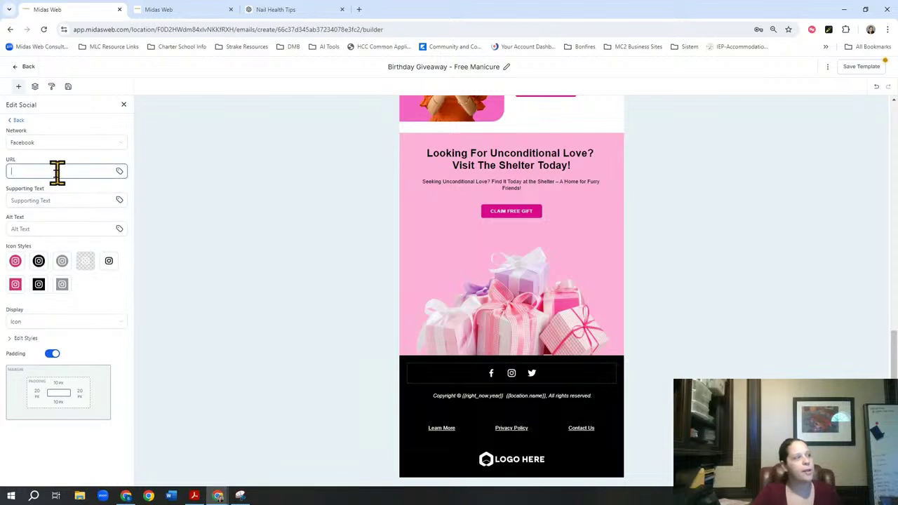
{"action": "left_click", "coordinate": [124, 105]}
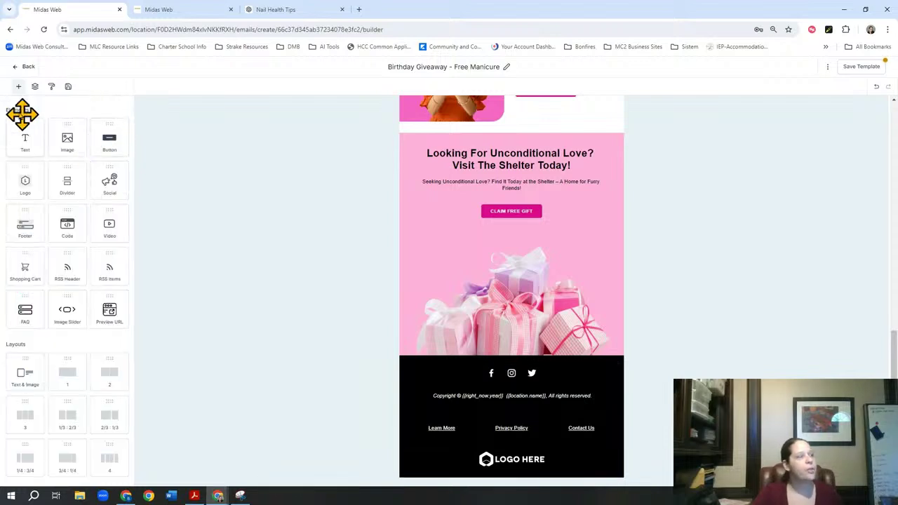
- Remove Twitter from the footer's social icons and add a LinkedIn item without a URL in its place
{"action": "left_click", "coordinate": [484, 382]}
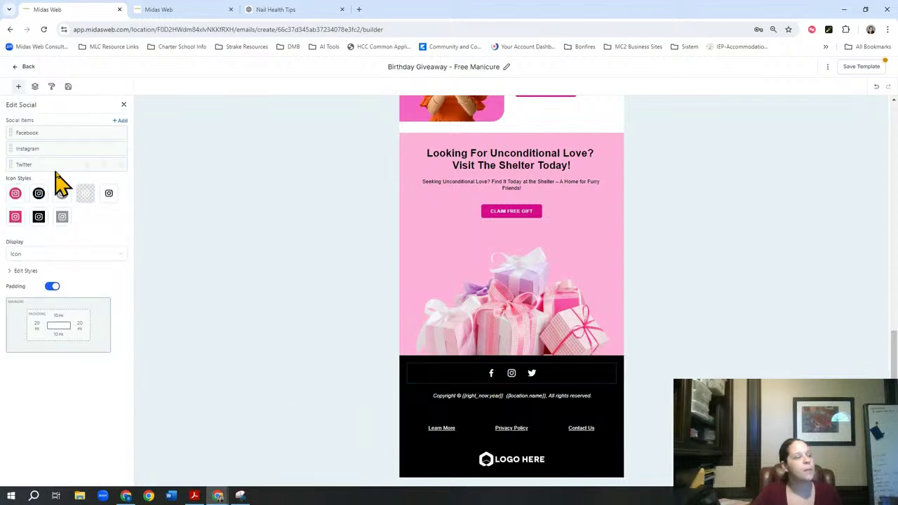
{"action": "left_click", "coordinate": [121, 166]}
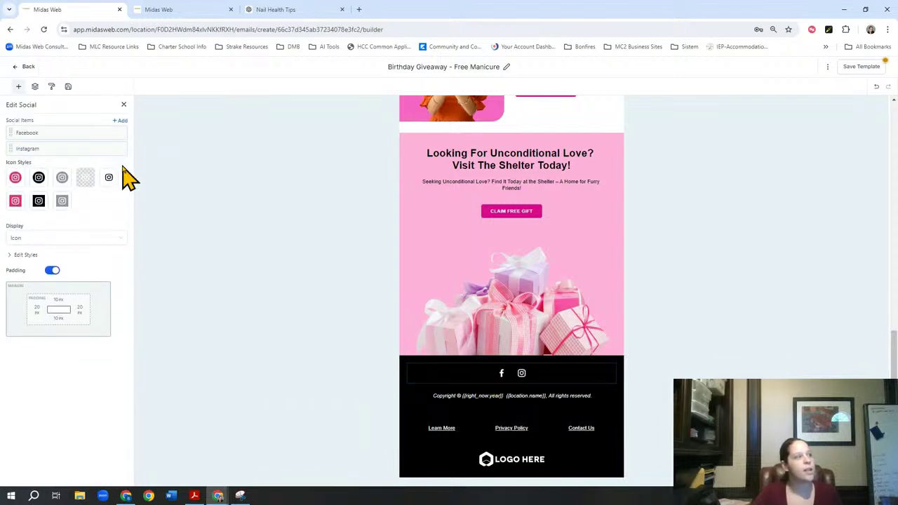
{"action": "left_click", "coordinate": [120, 121]}
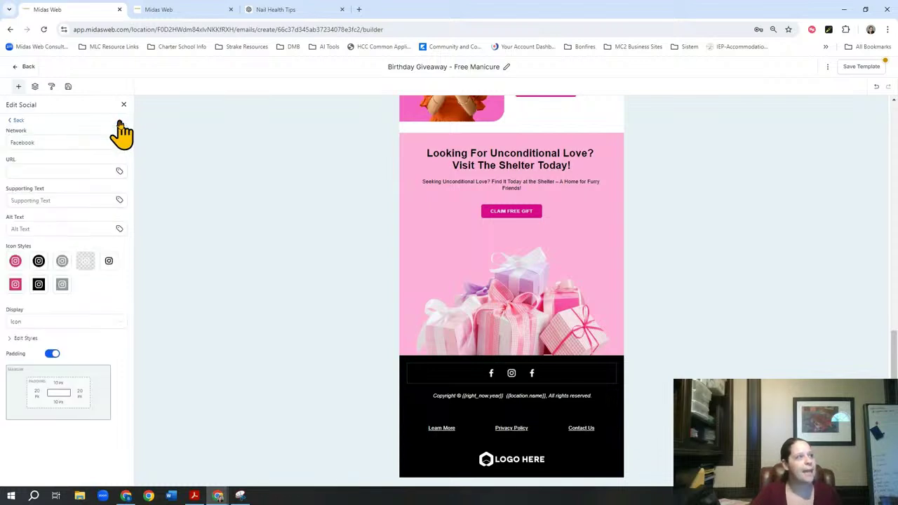
{"action": "left_click", "coordinate": [56, 144]}
{"action": "left_click", "coordinate": [34, 200]}
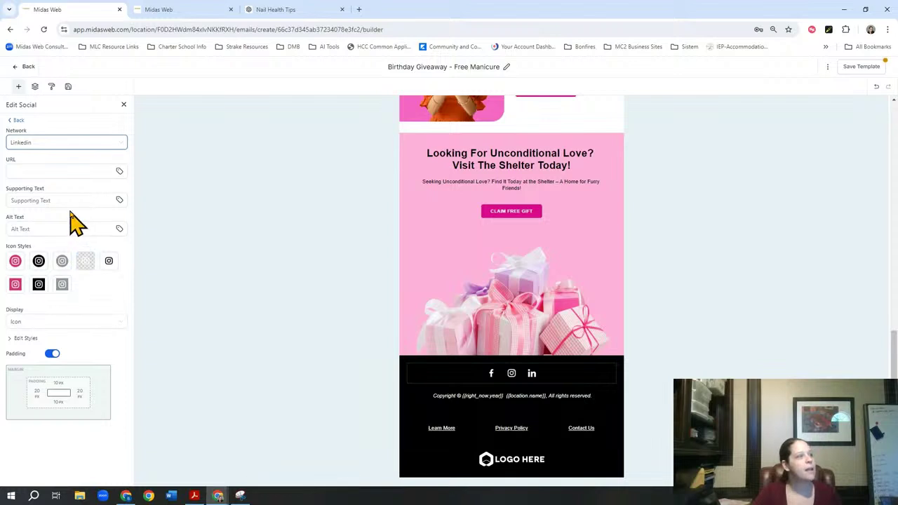
{"action": "left_click", "coordinate": [66, 171]}
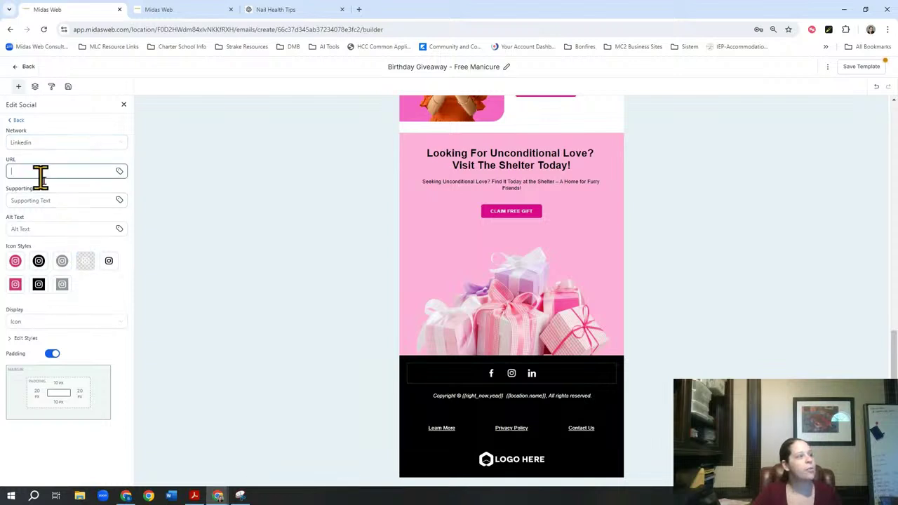
{"action": "left_click", "coordinate": [17, 121]}
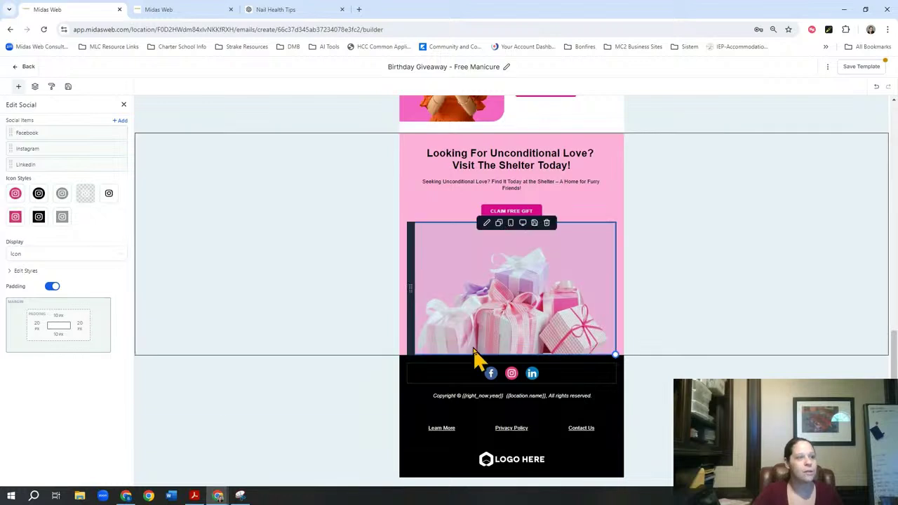
- Try several icon styles for the footer's social icons and apply the full-colour circular style
{"action": "left_click", "coordinate": [38, 193]}
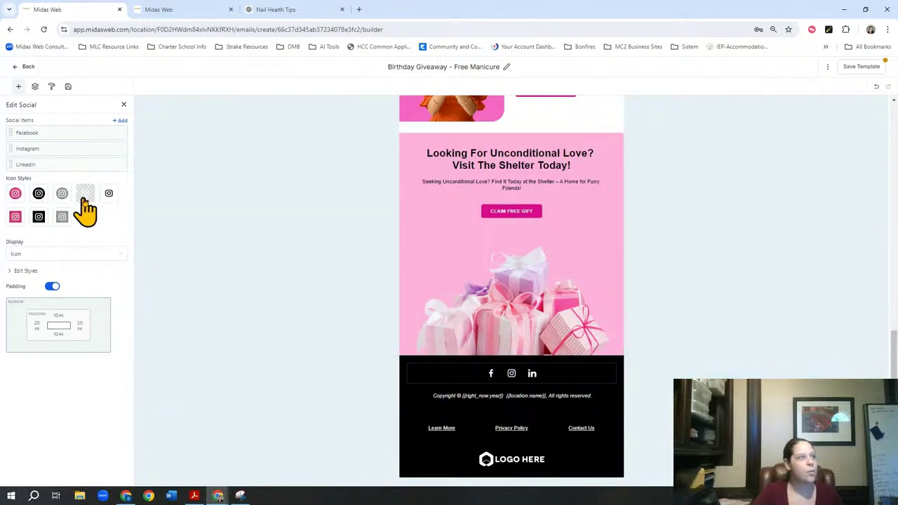
{"action": "left_click", "coordinate": [85, 201]}
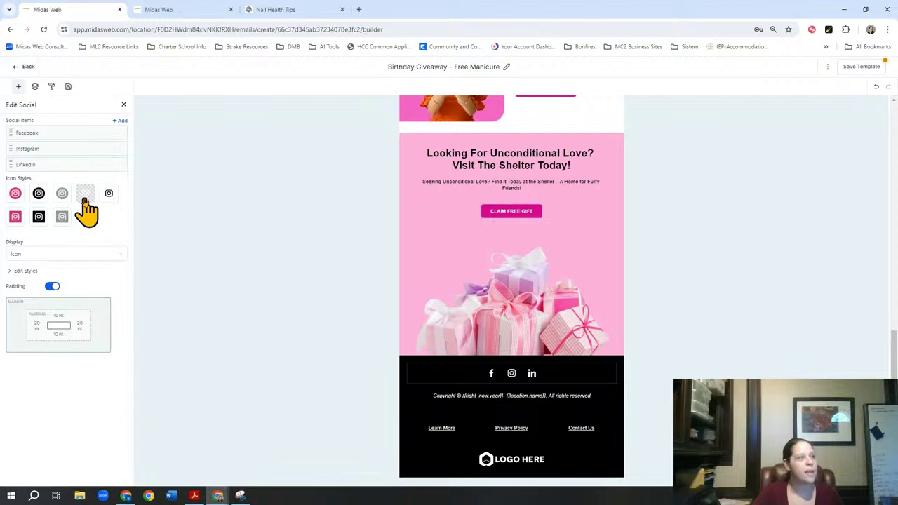
{"action": "left_click", "coordinate": [62, 218]}
{"action": "left_click", "coordinate": [39, 217]}
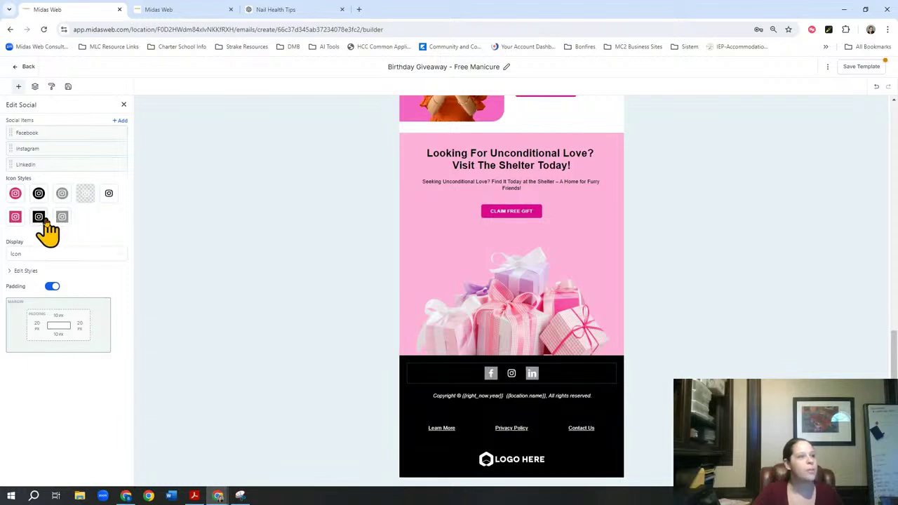
{"action": "left_click", "coordinate": [16, 198]}
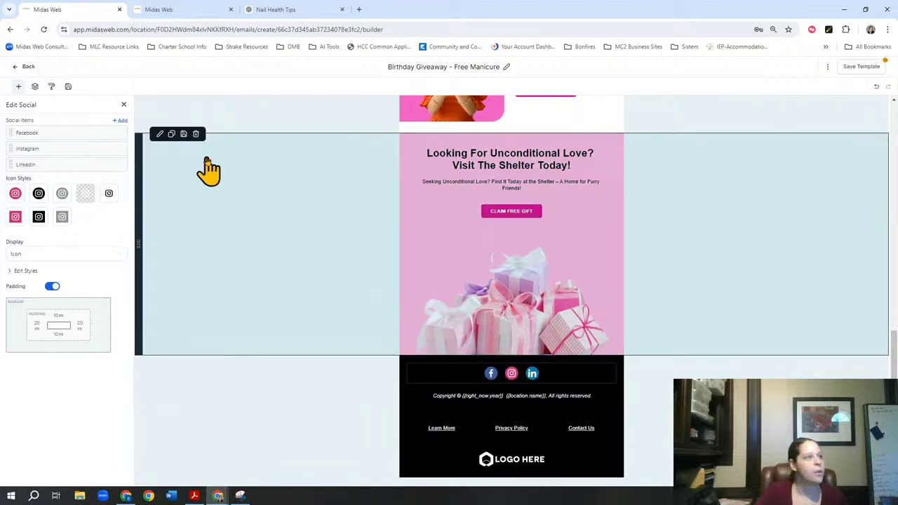
- Delete the pink "Looking For Unconditional Love?" section and the "Incredible Savings and Unforgettable Moments!" section from the email
{"action": "left_click", "coordinate": [196, 134]}
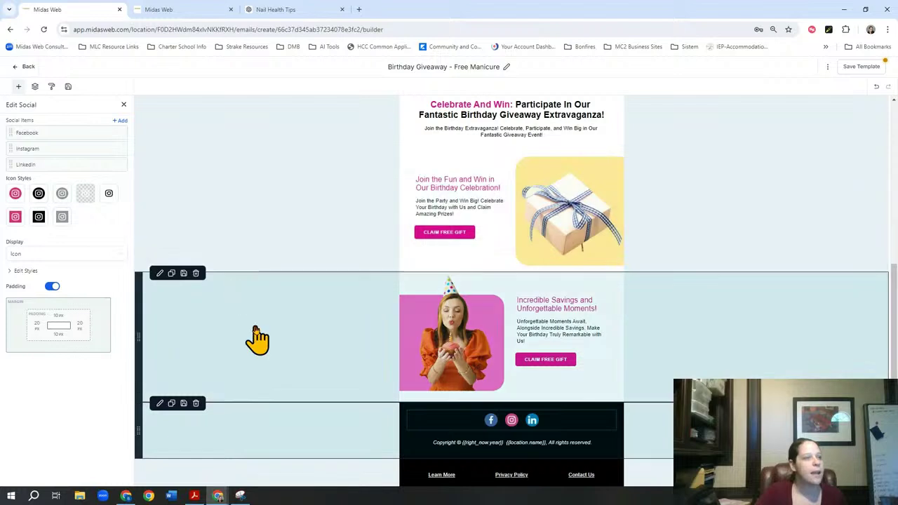
{"action": "left_click", "coordinate": [195, 273]}
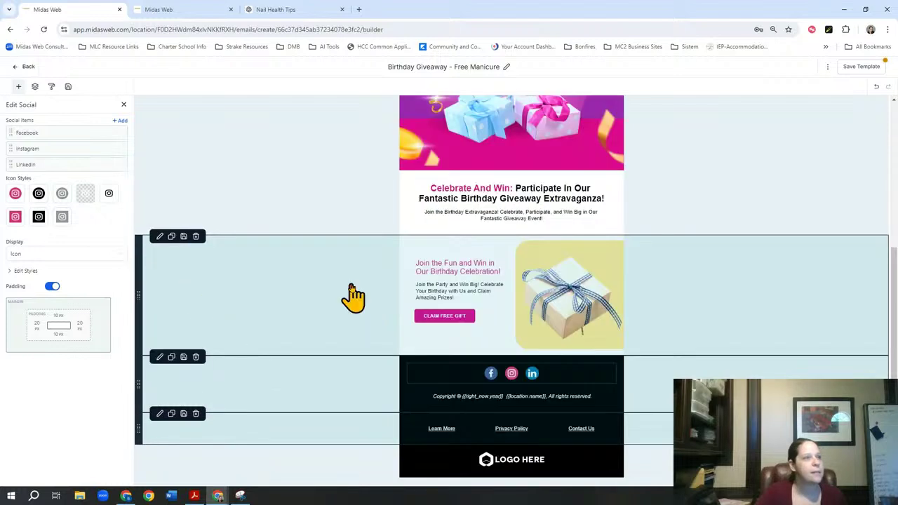
- Replace the "Join the Fun and Win in Our Birthday Celebration!" heading with "Invite a friend and they get"
{"action": "triple_click", "coordinate": [485, 267]}
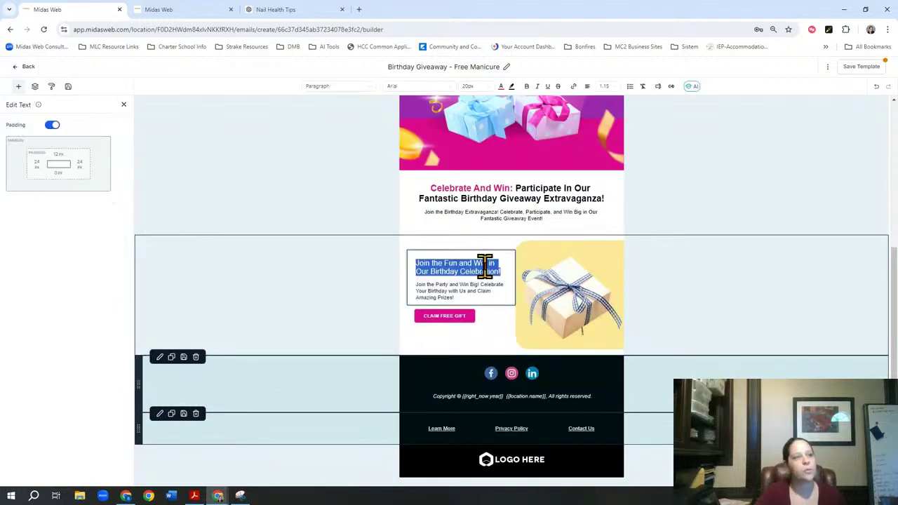
{"action": "type", "text": "Invite a friend and they"}
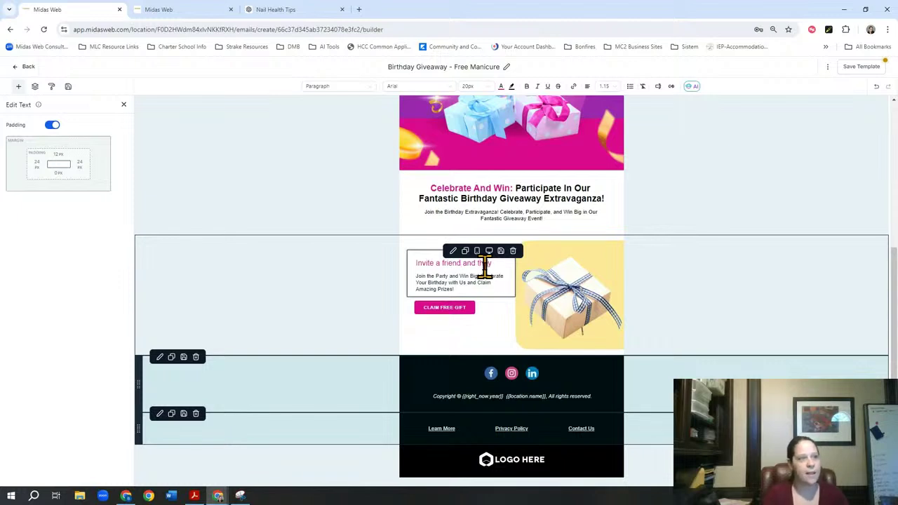
{"action": "type", "text": "get"}
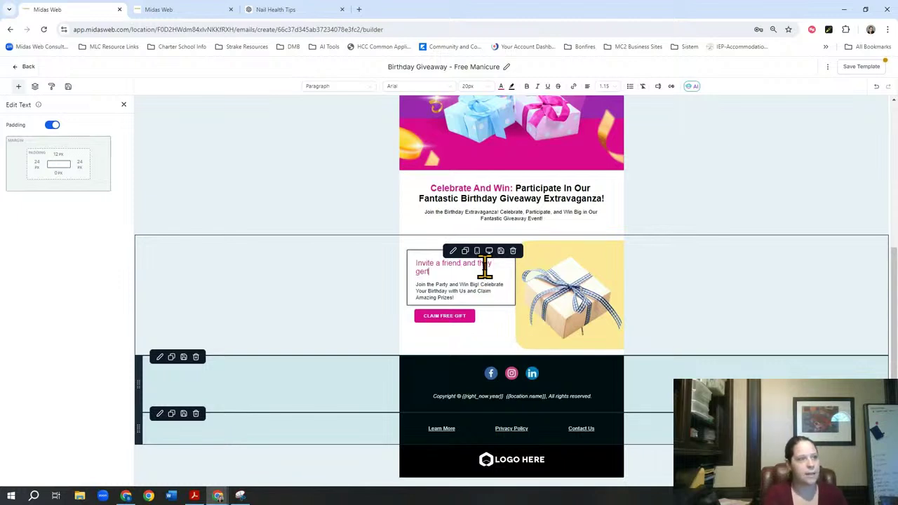